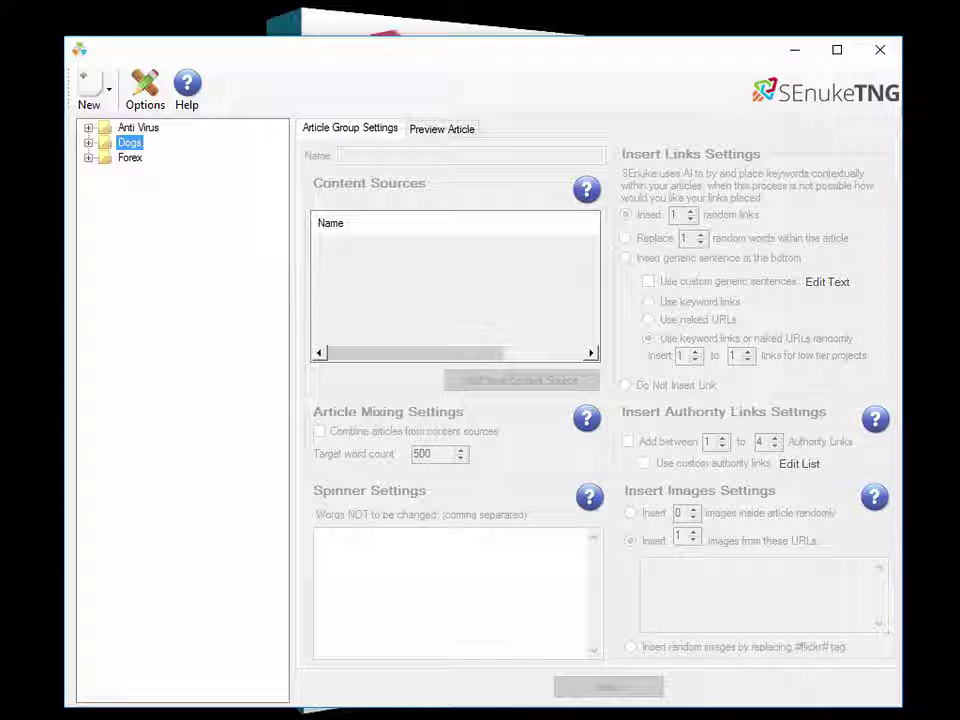
Step: Expand Anti Virus › Dogs › Dog Training and open the Tier 1 Content group (sources Dog Training 550 and 650)
left_click(138, 127)
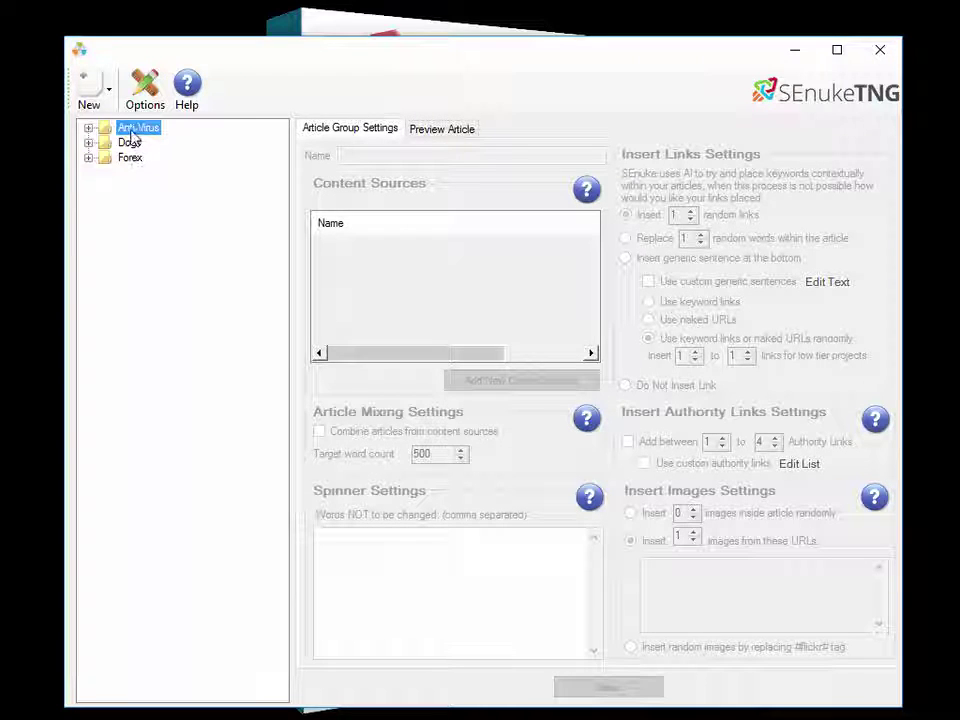
left_click(88, 128)
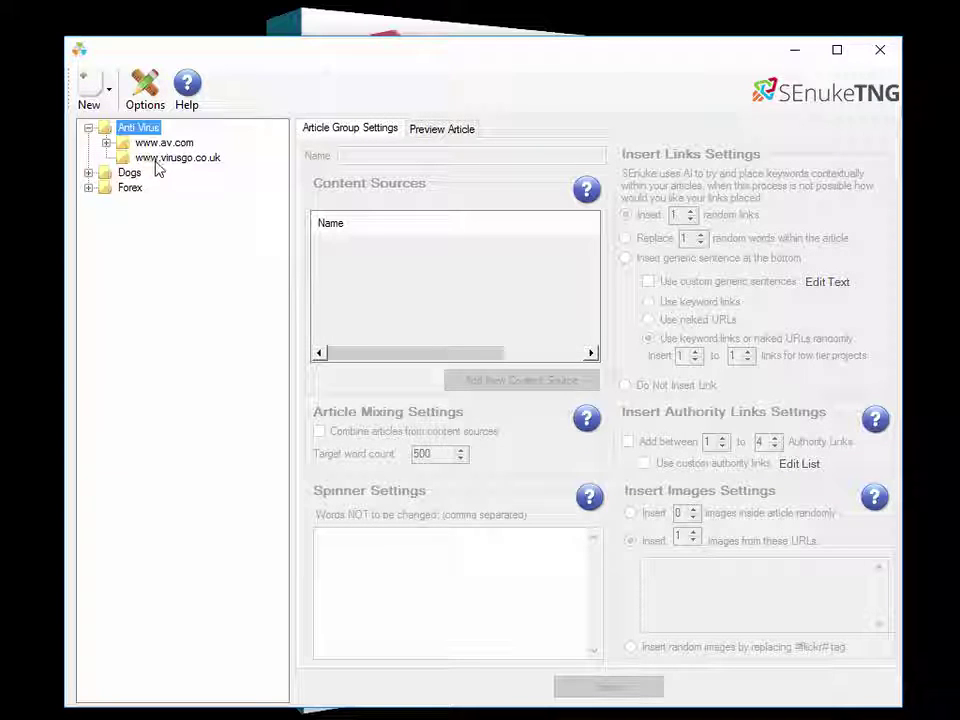
left_click(88, 173)
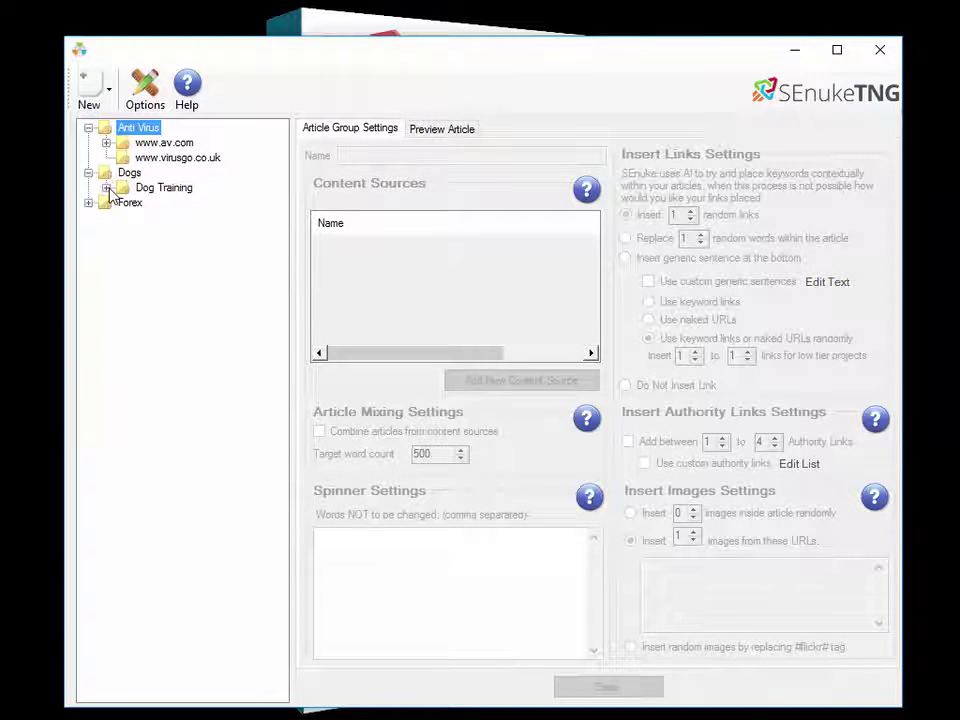
left_click(106, 188)
left_click(147, 204)
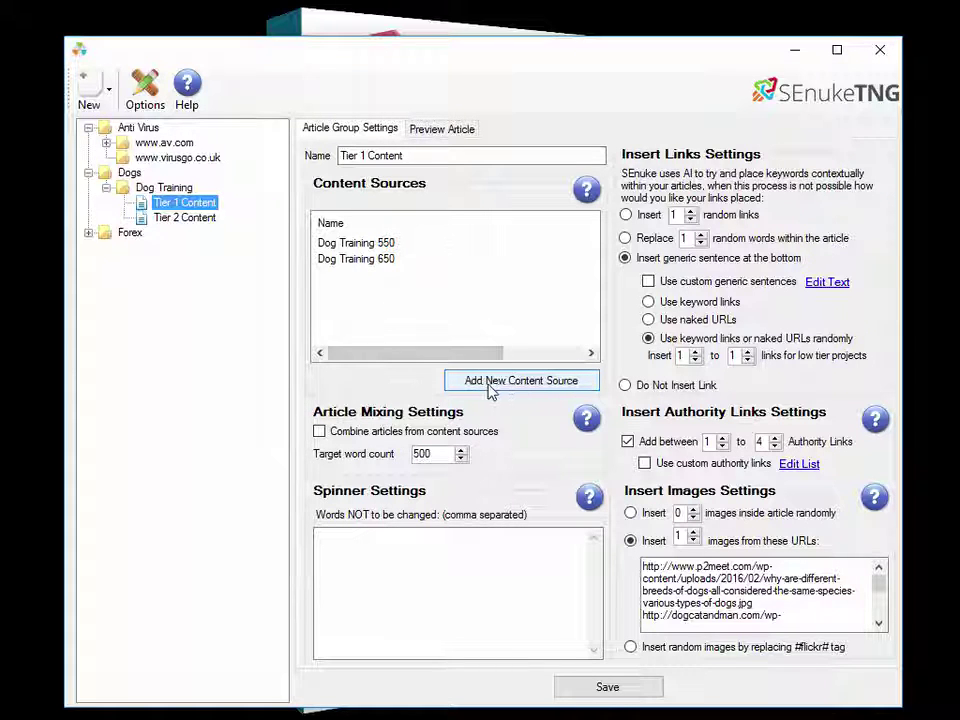
left_click(535, 384)
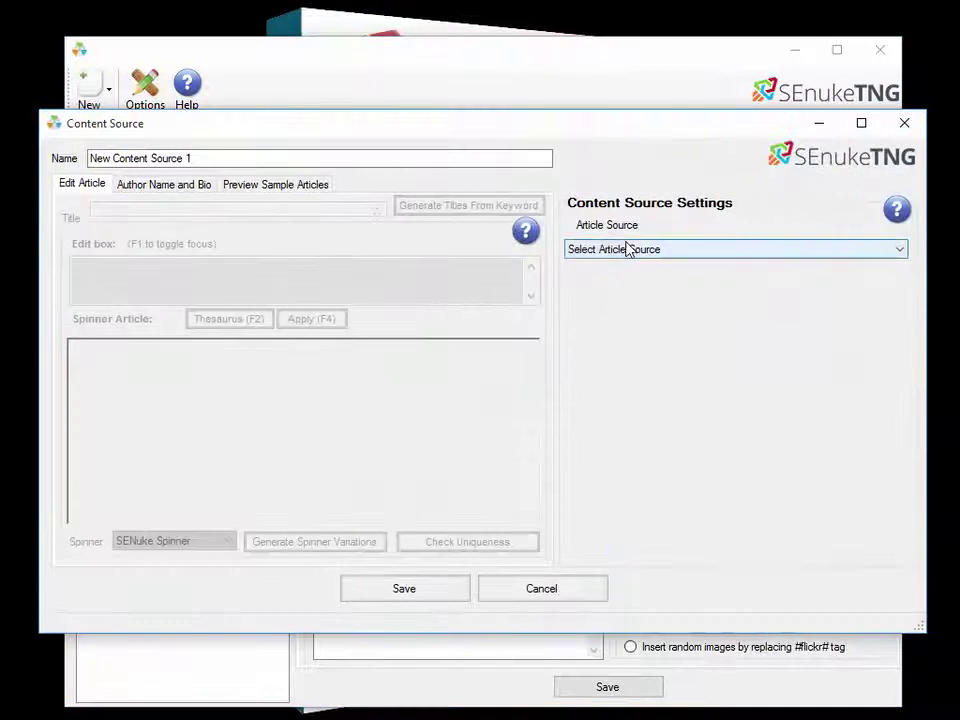
left_click(722, 252)
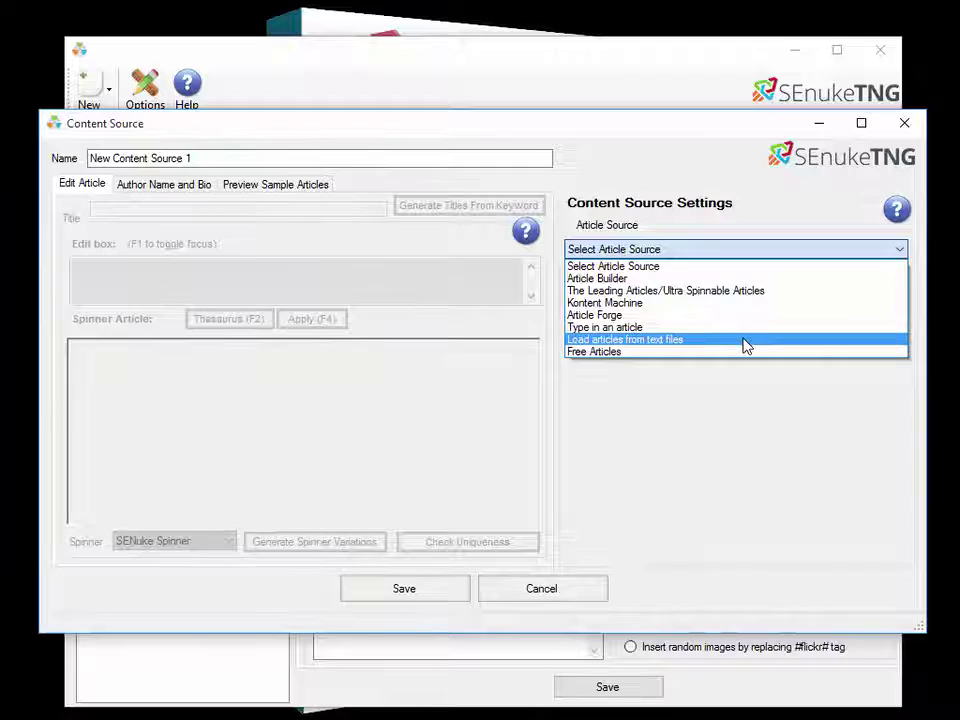
left_click(678, 352)
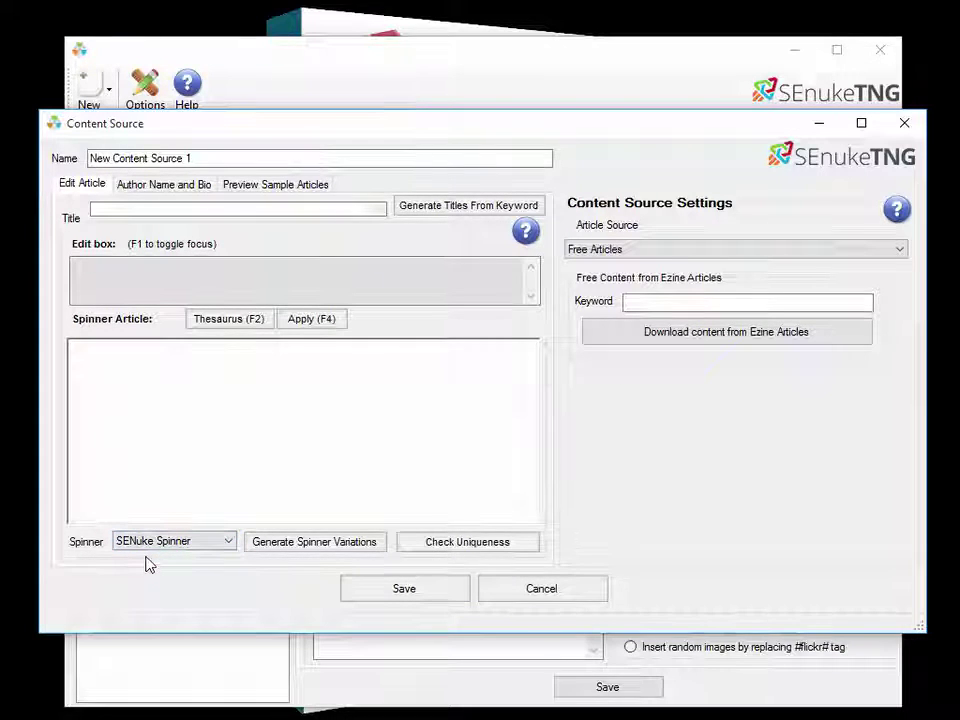
left_click(210, 548)
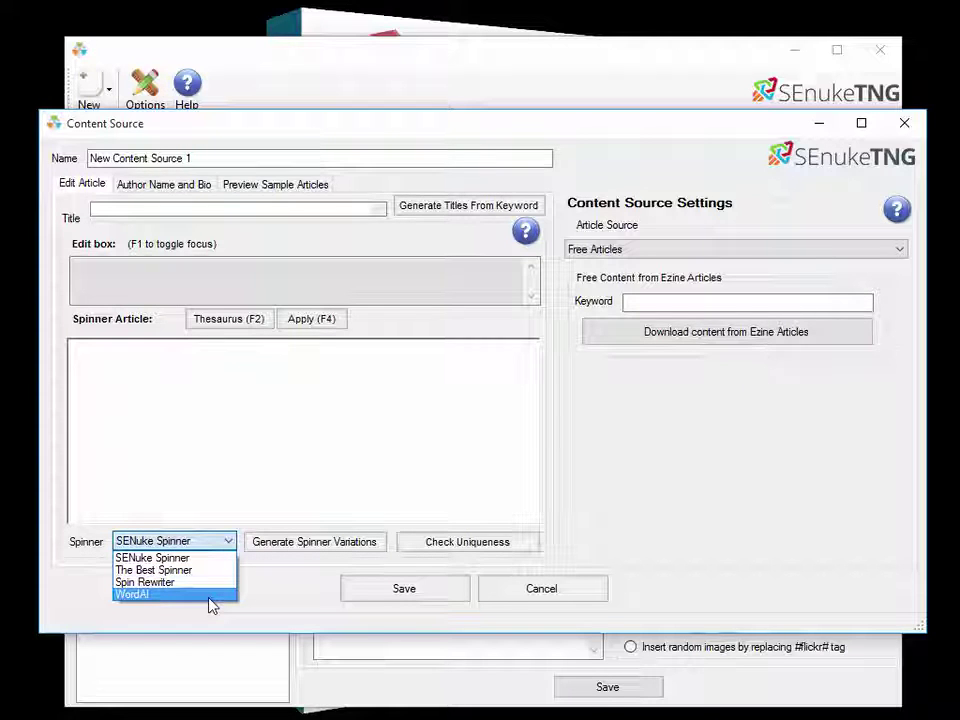
left_click(651, 588)
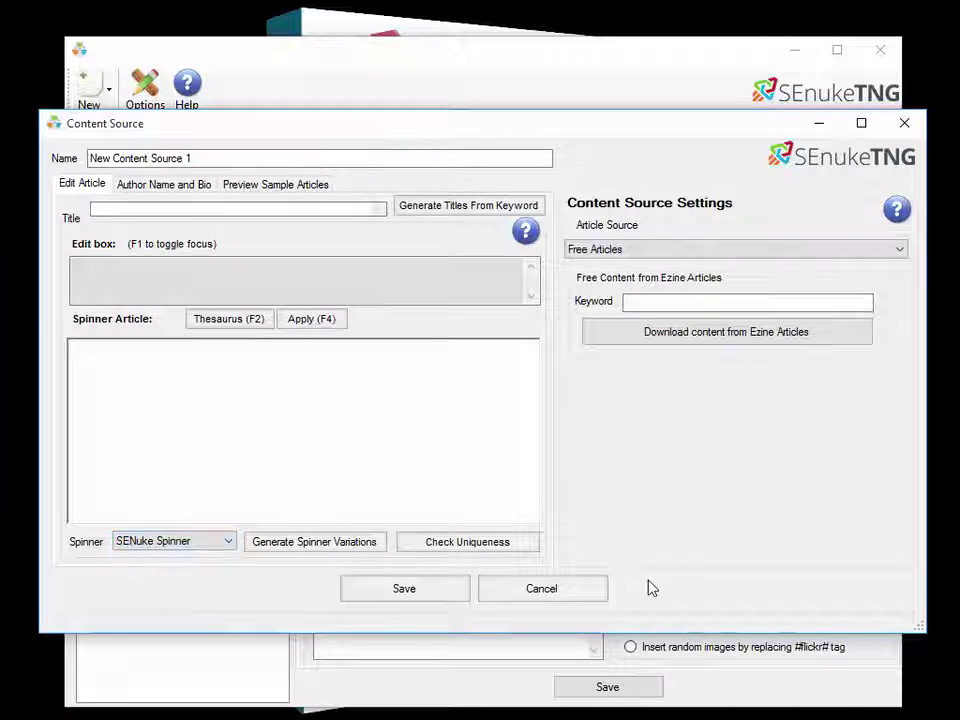
left_click(567, 596)
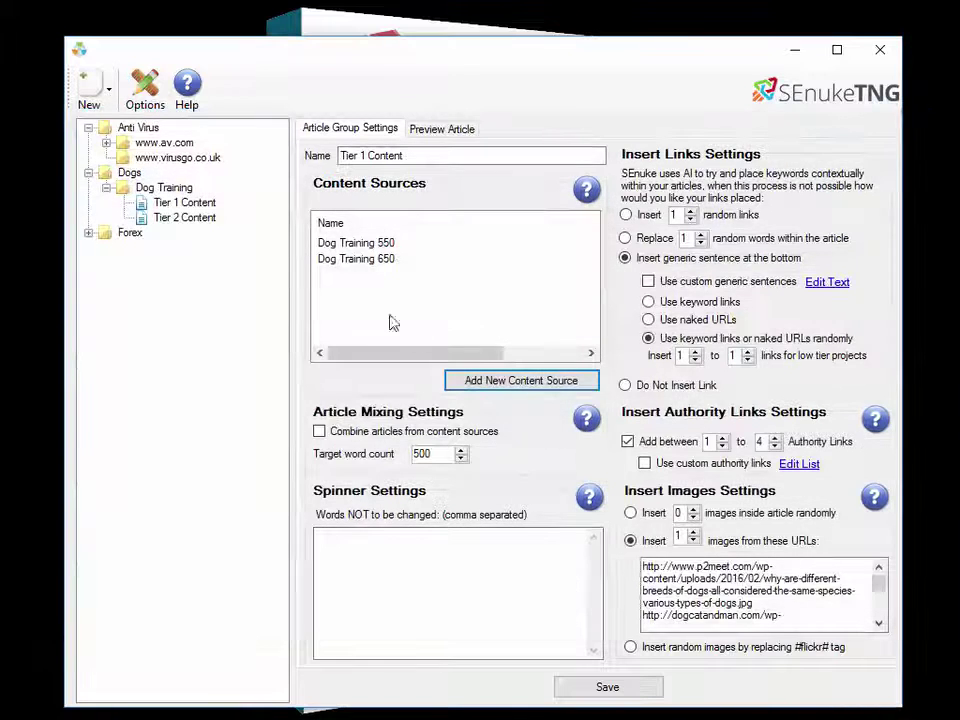
left_click(358, 244)
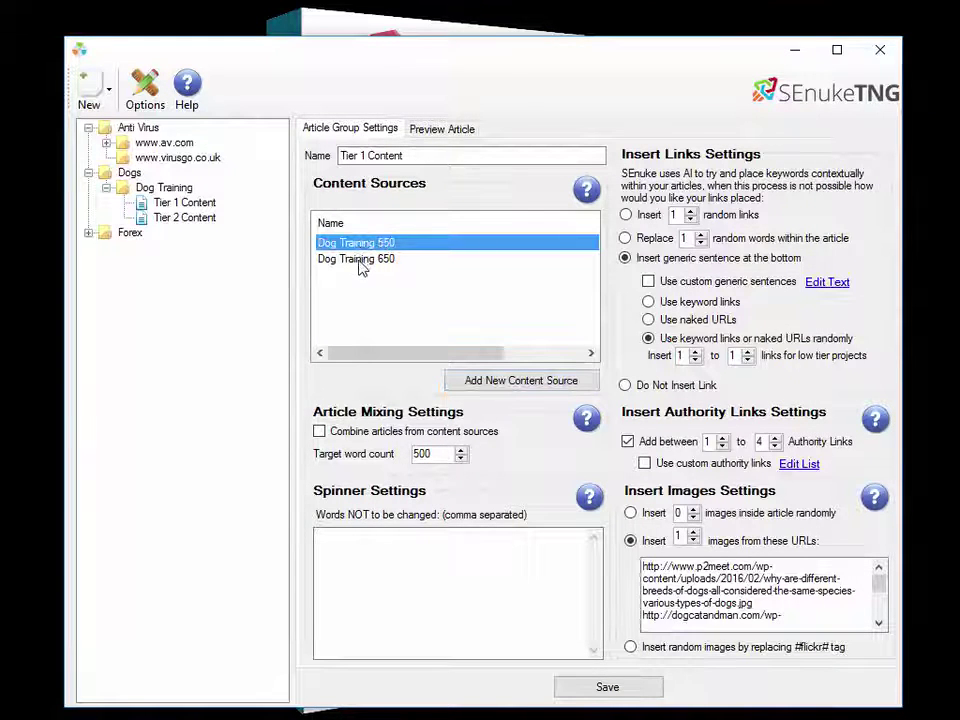
left_click(203, 220)
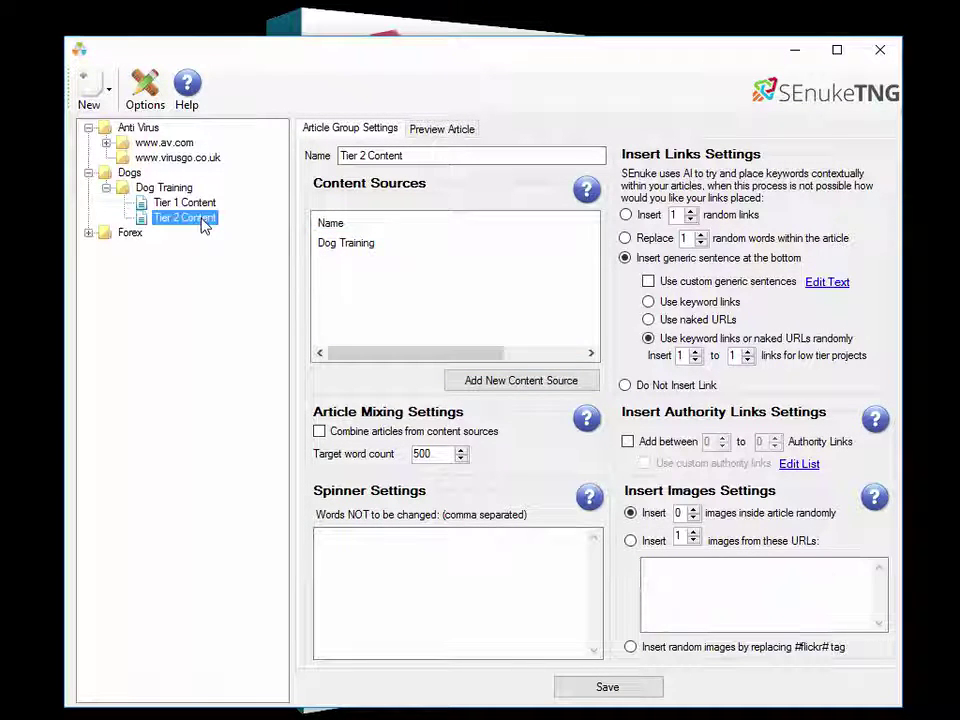
left_click(199, 204)
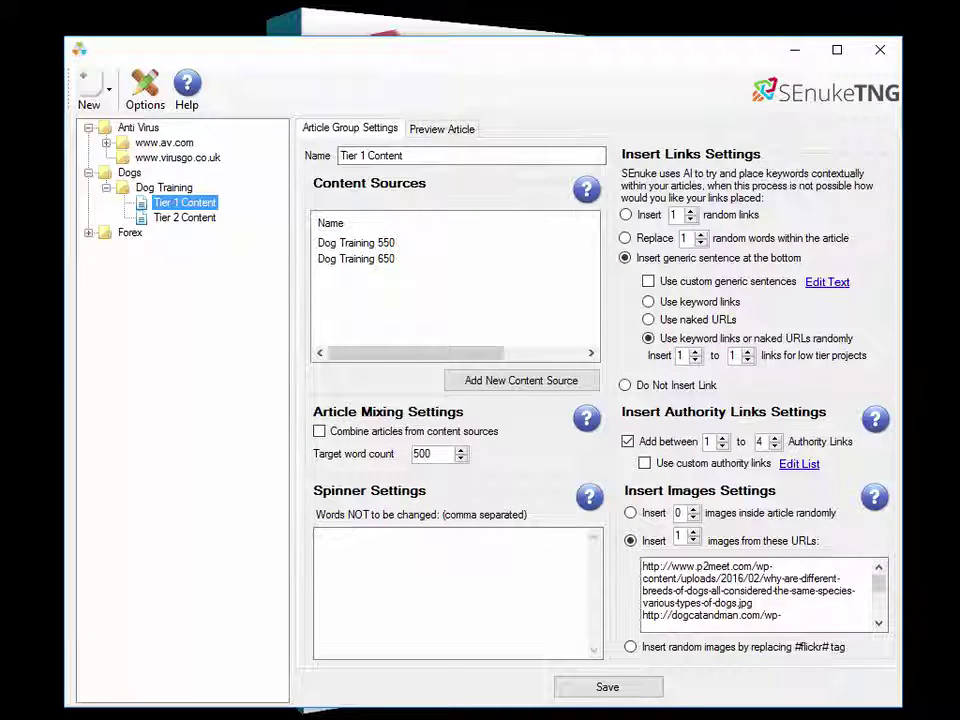
Step: Spin and read through a sample Tier 1 article preview for the keyword 'dog', then return to group settings
left_click(424, 136)
left_click(455, 166)
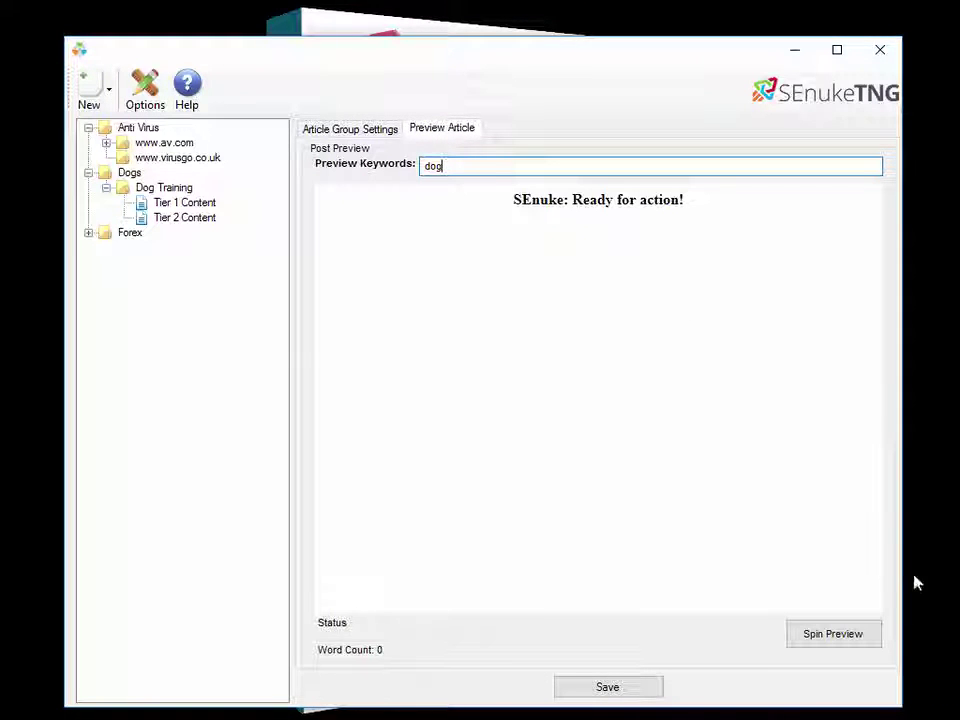
left_click(838, 641)
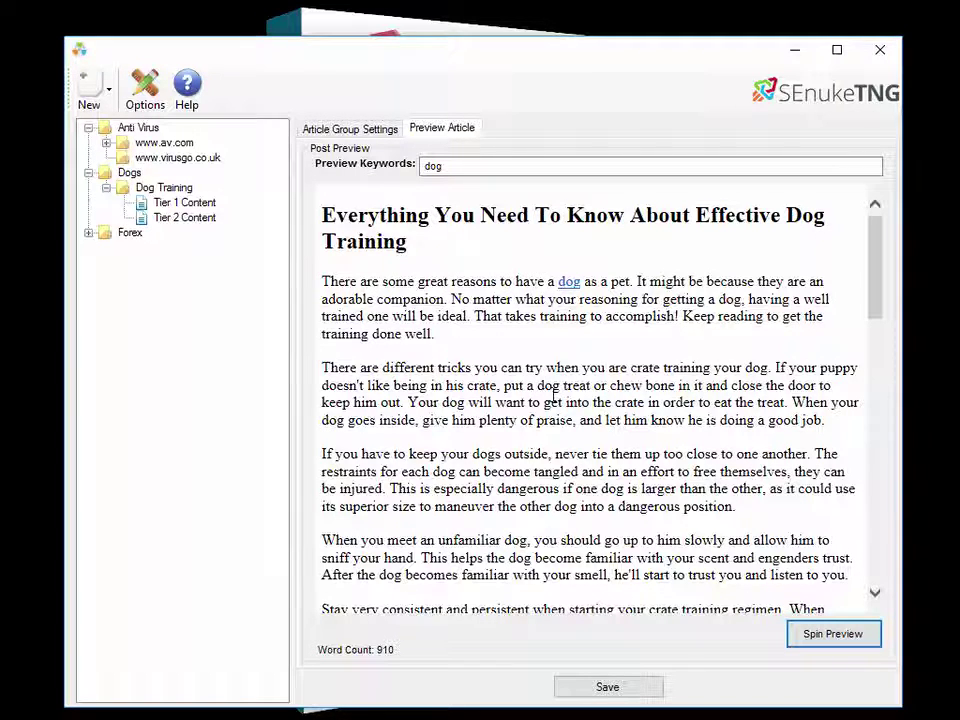
scroll(553, 397, "down", 4)
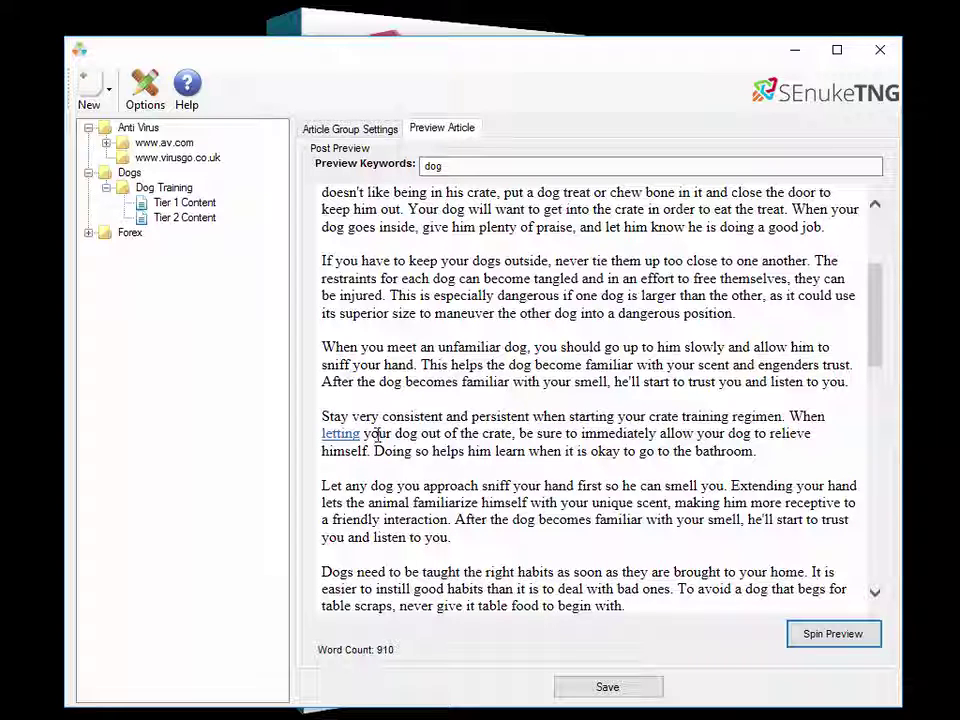
left_click(336, 131)
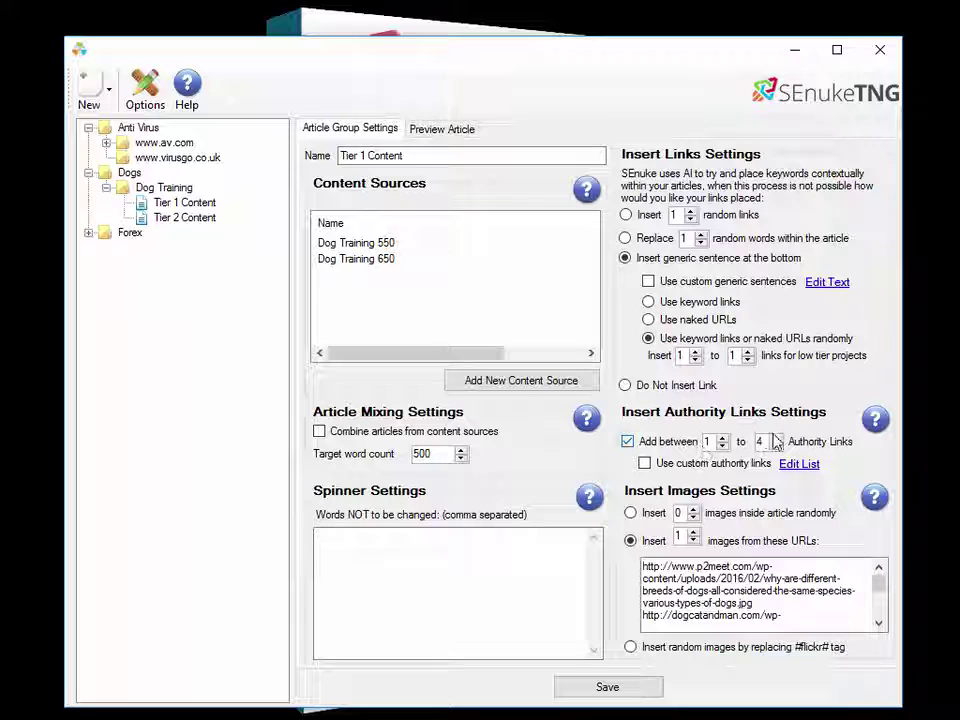
Step: Raise the maximum authority links to 6 and uncheck Add between to disable authority links
left_click(774, 437)
left_click(774, 437)
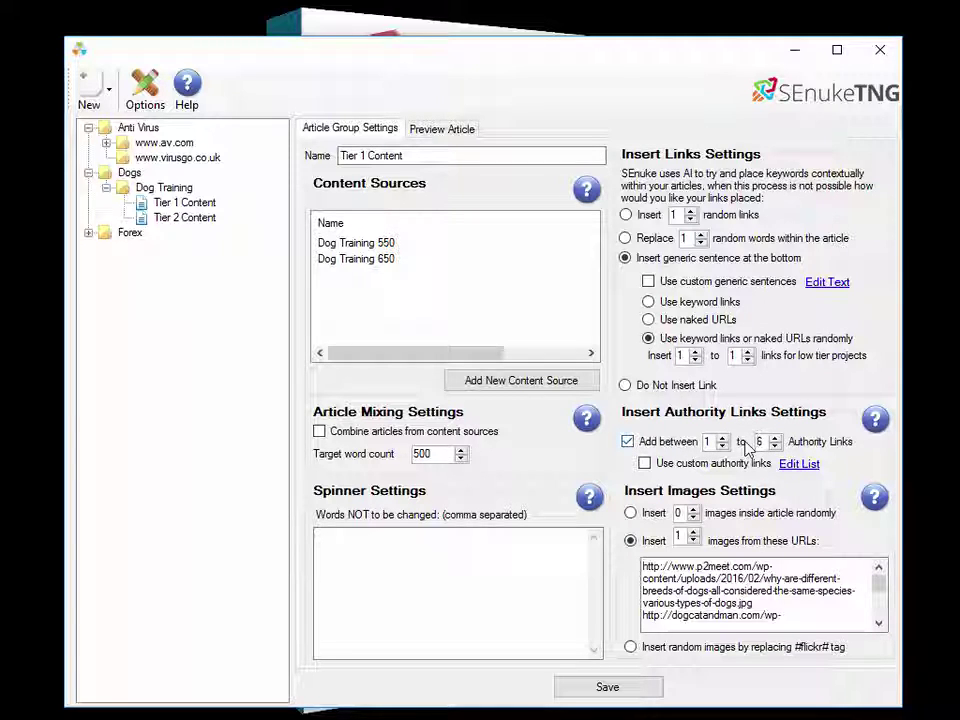
left_click(650, 446)
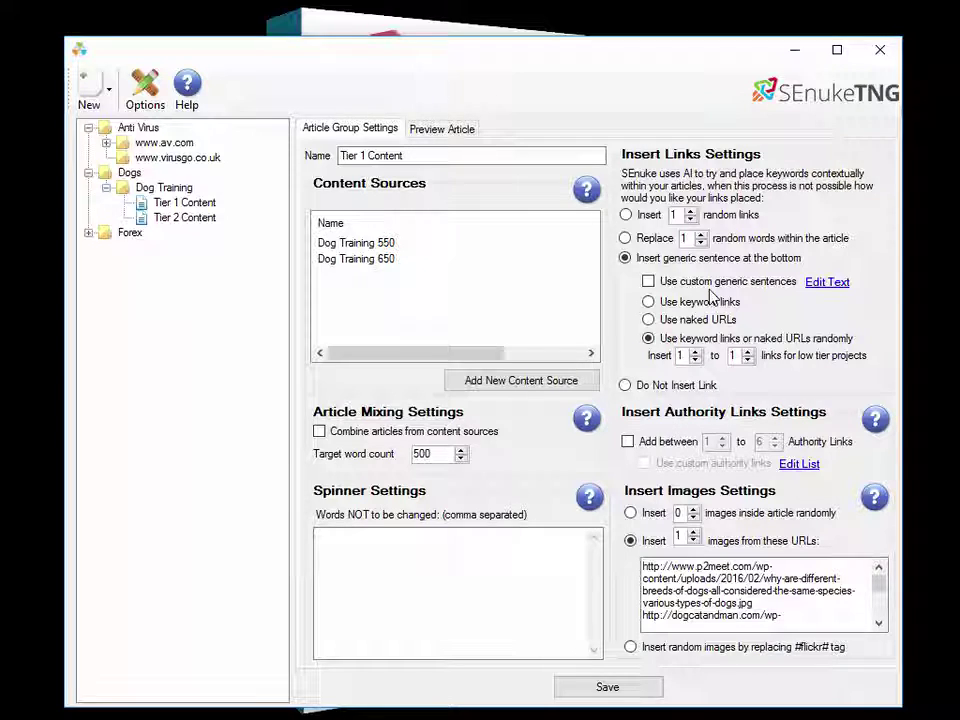
Step: Choose Insert 1 random links and spin a preview using 'oranges' as the link keyword
left_click(626, 215)
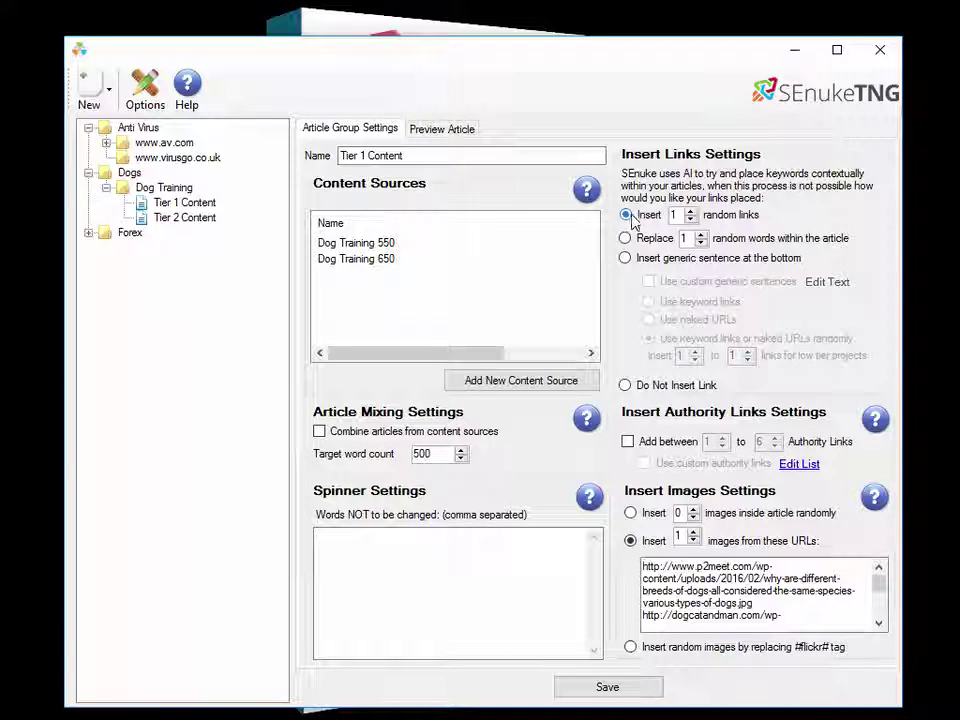
left_click(442, 129)
double_click(456, 164)
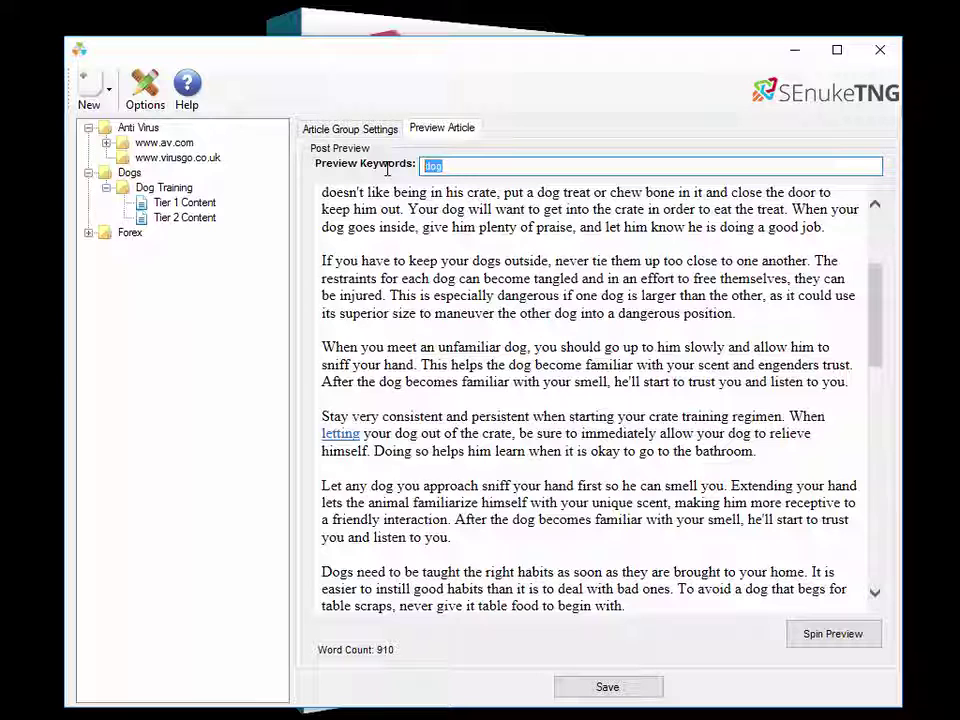
type("oranges")
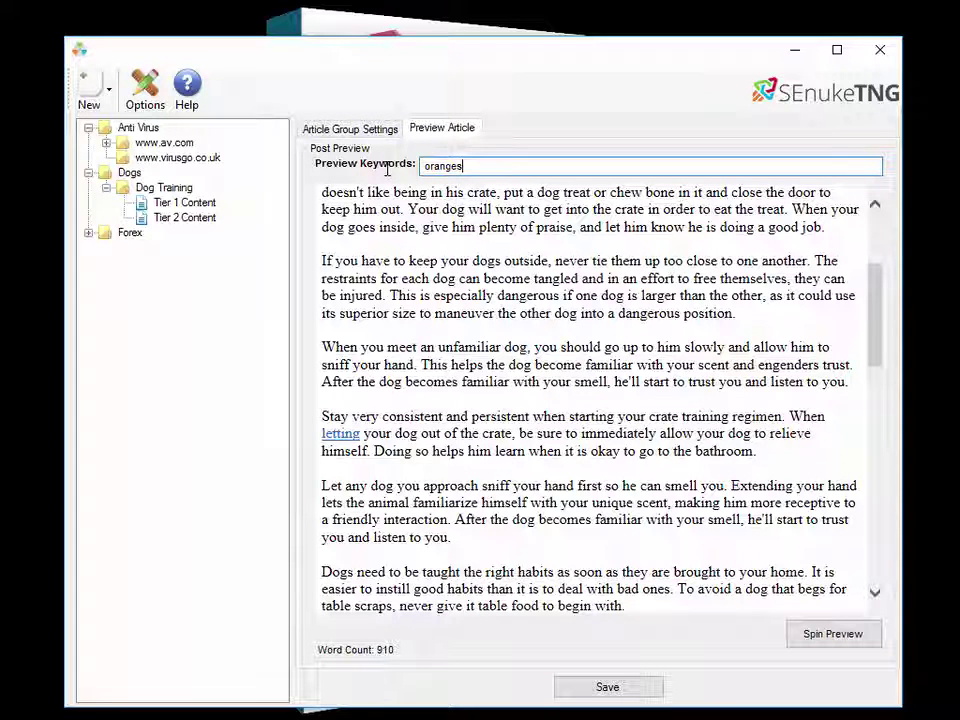
left_click(834, 634)
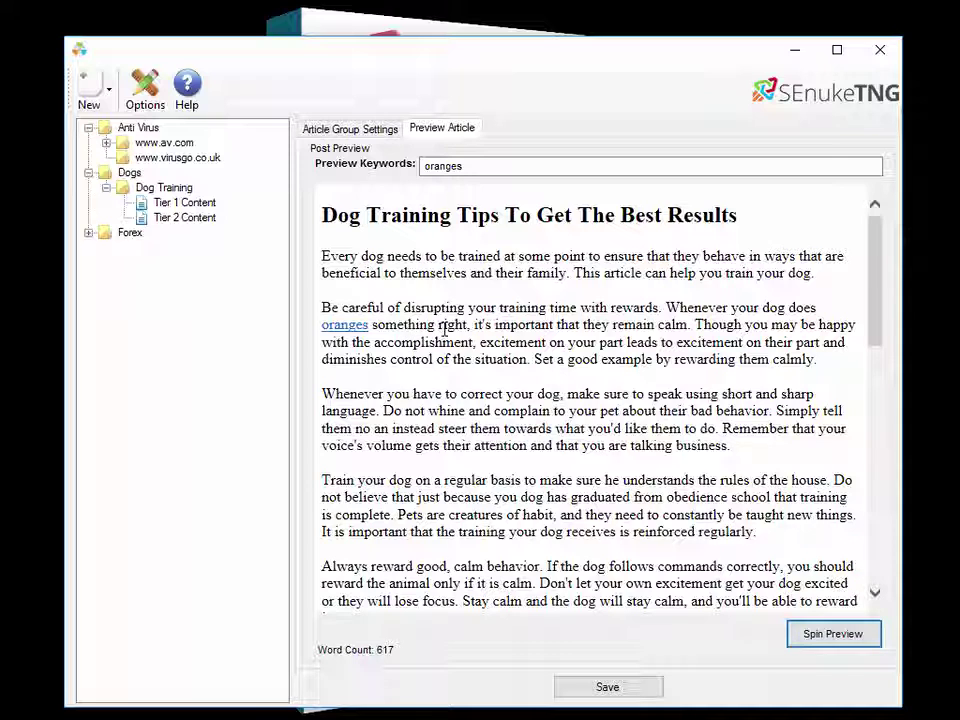
Step: Choose Replace 1 random words with the link and spin a new 665-word preview article
left_click(358, 130)
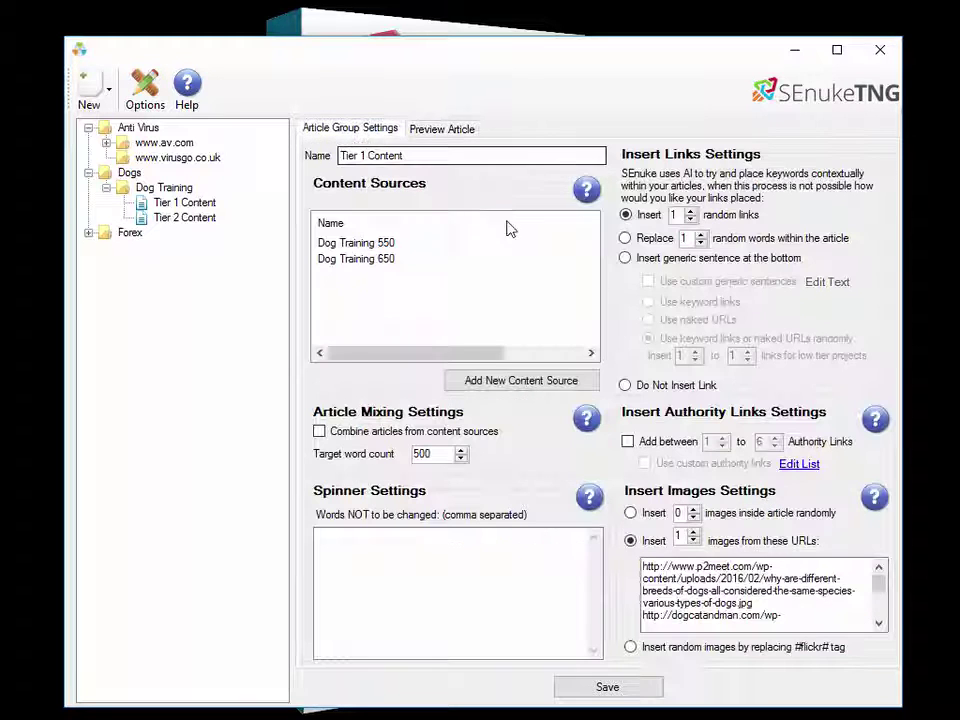
left_click(625, 239)
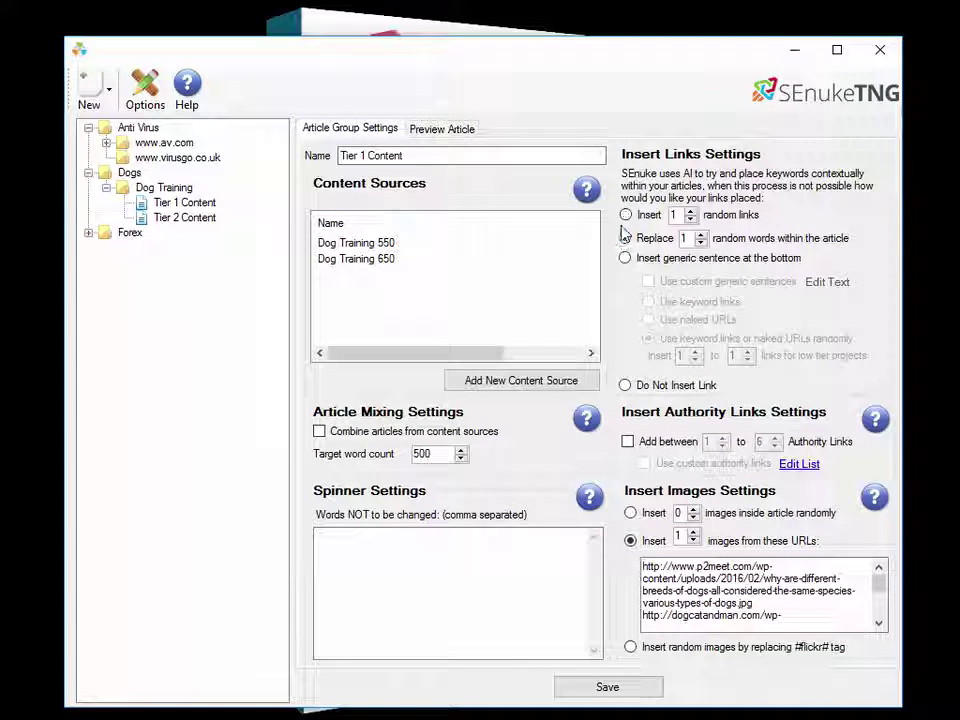
left_click(442, 129)
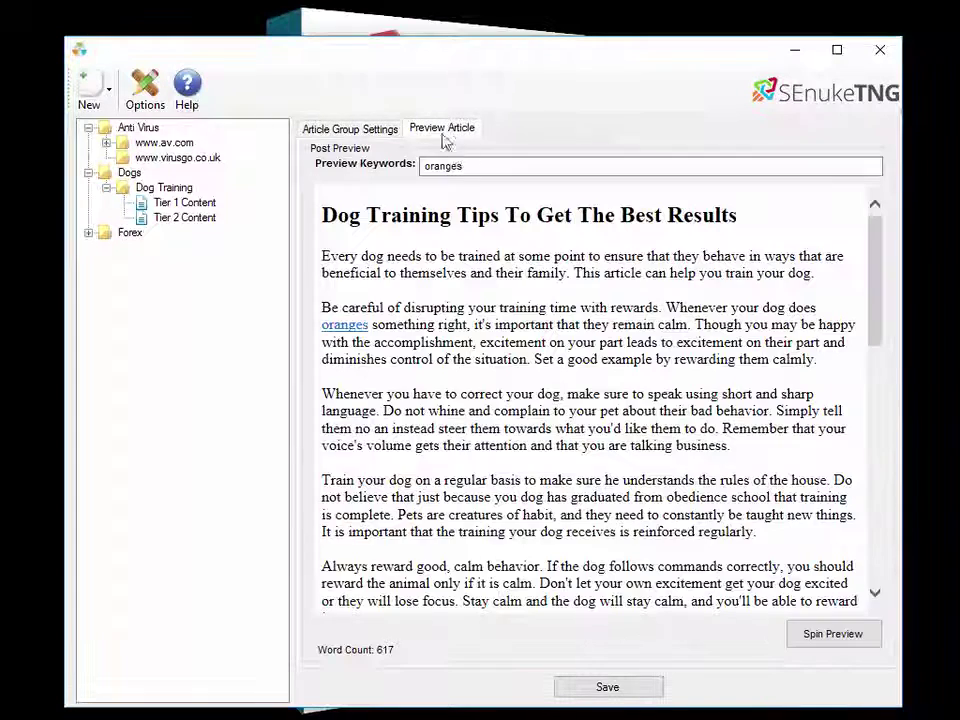
left_click(832, 637)
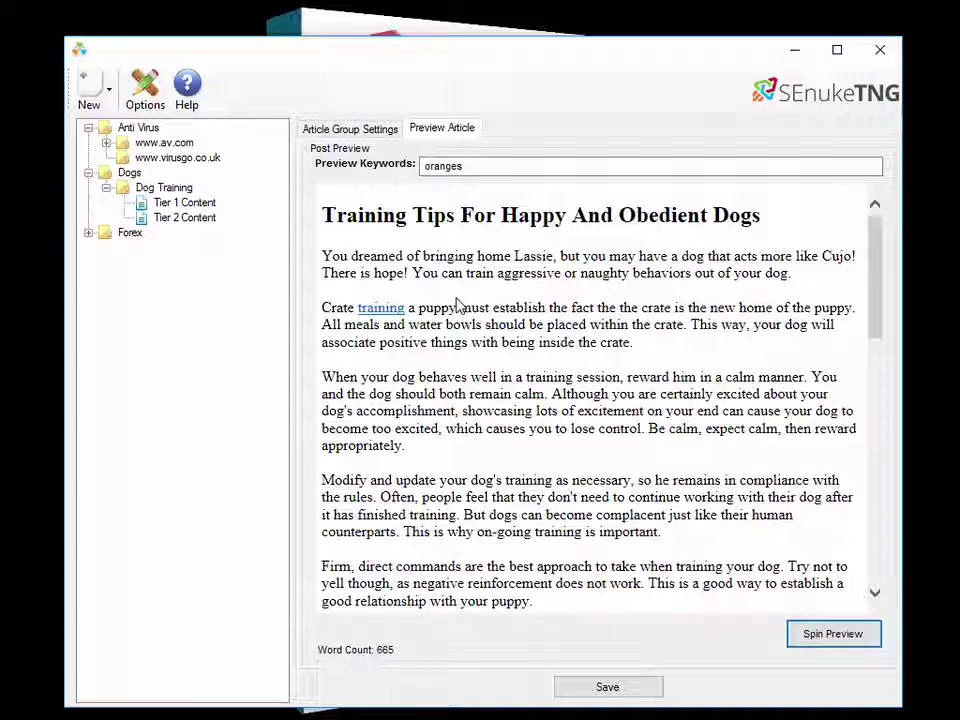
Step: Select Insert generic sentence at the bottom with Use keyword links
left_click(369, 129)
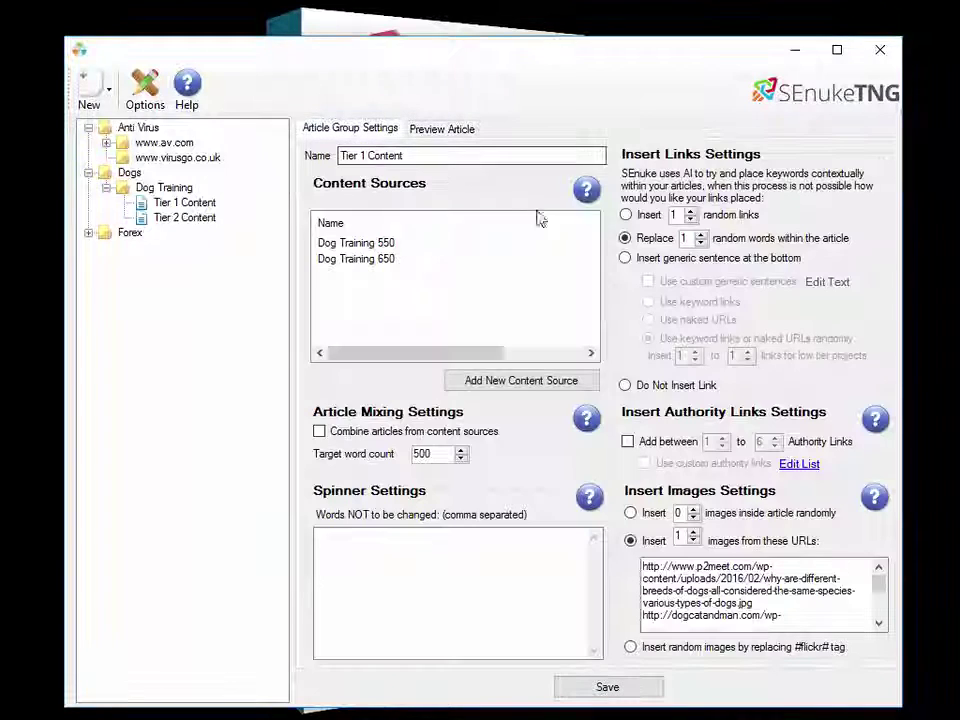
left_click(627, 259)
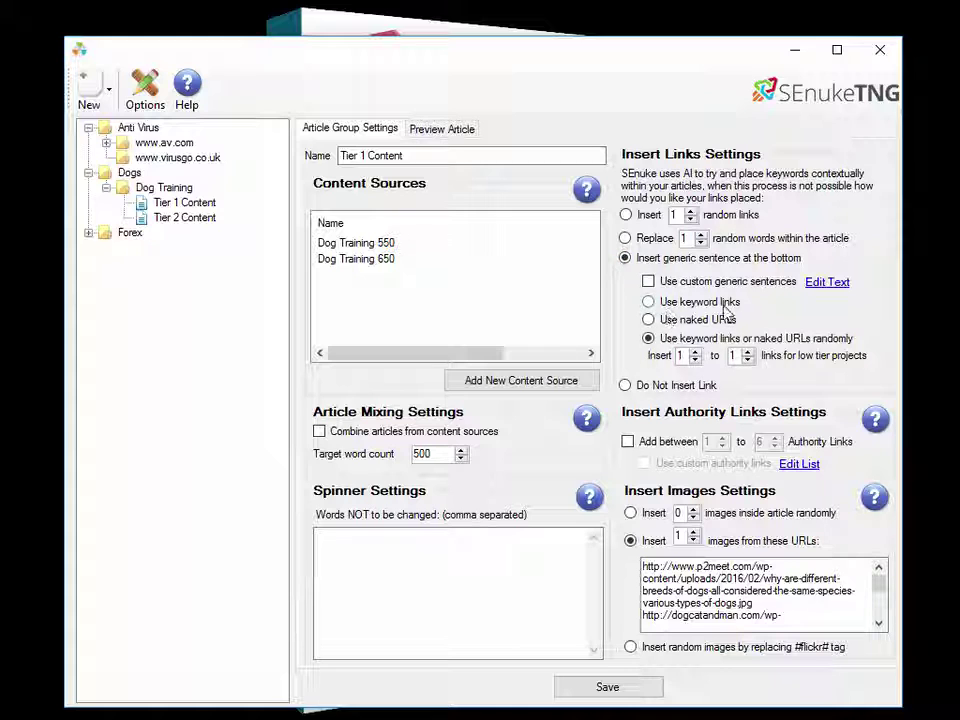
left_click(648, 302)
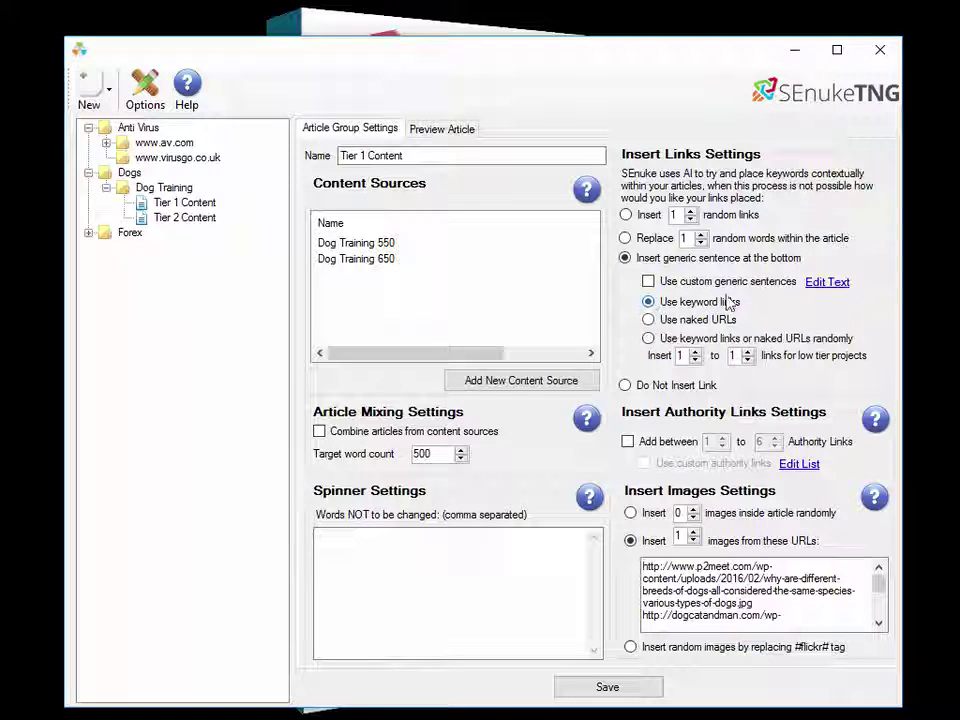
left_click(436, 133)
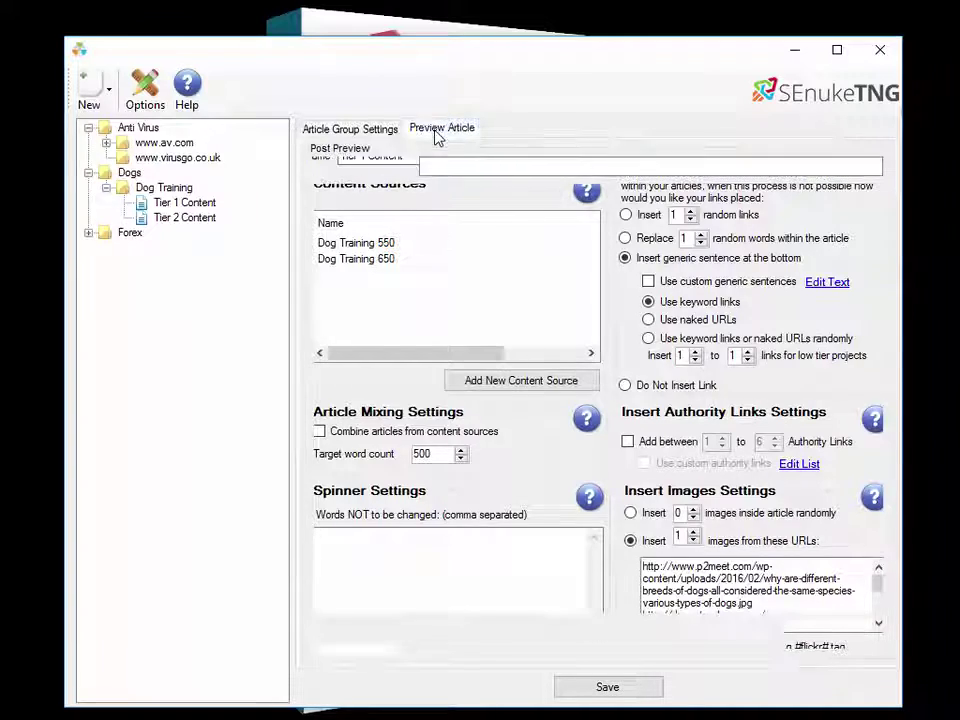
left_click(832, 630)
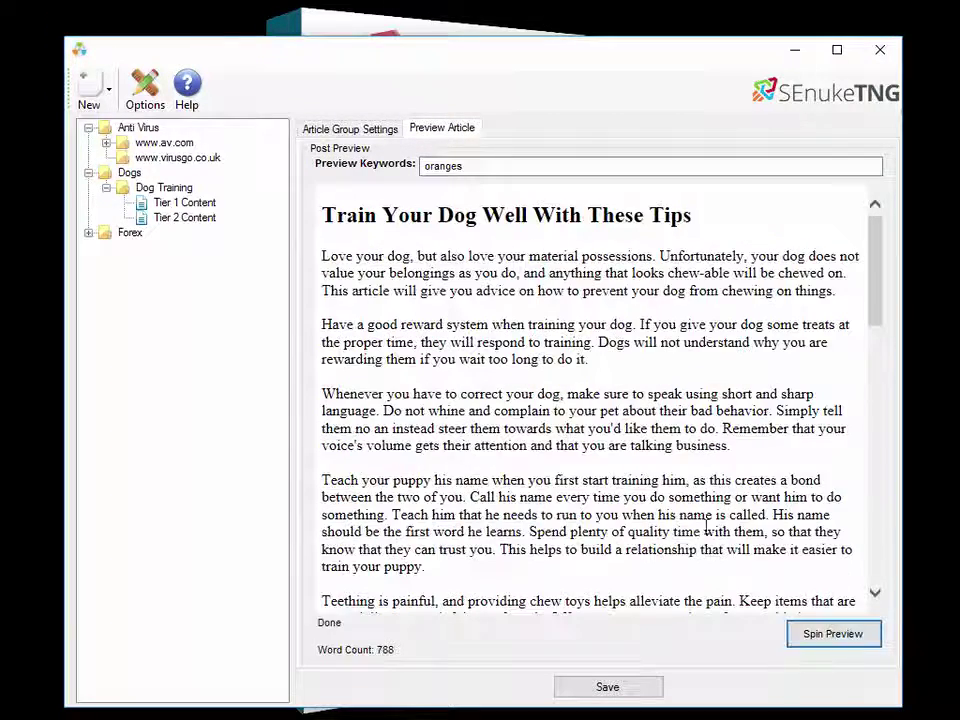
scroll(483, 333, "down", 8)
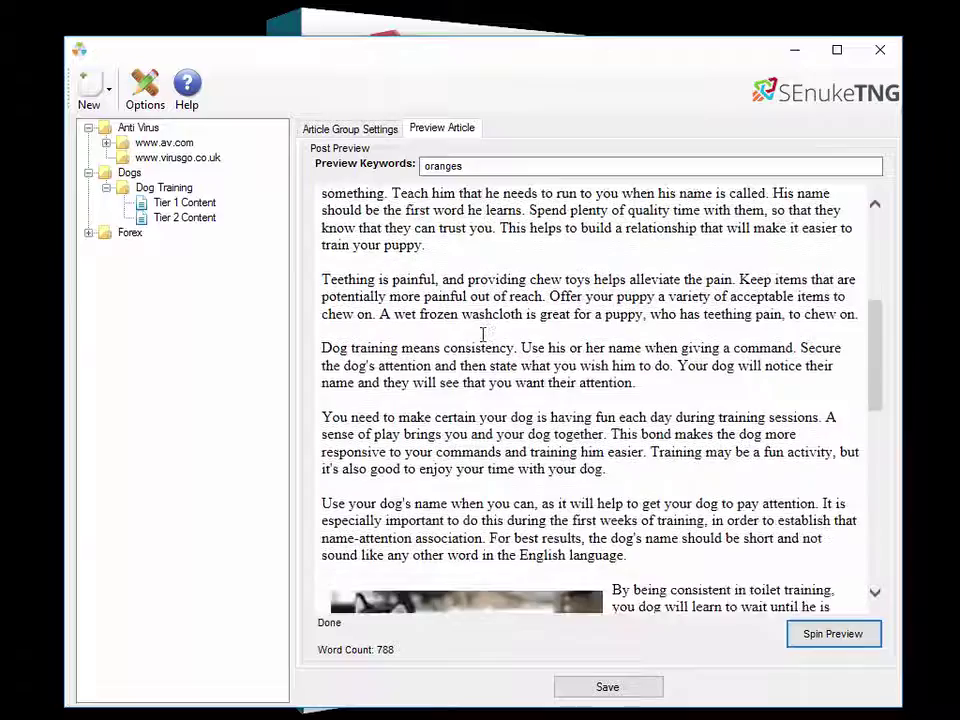
scroll(483, 333, "down", 12)
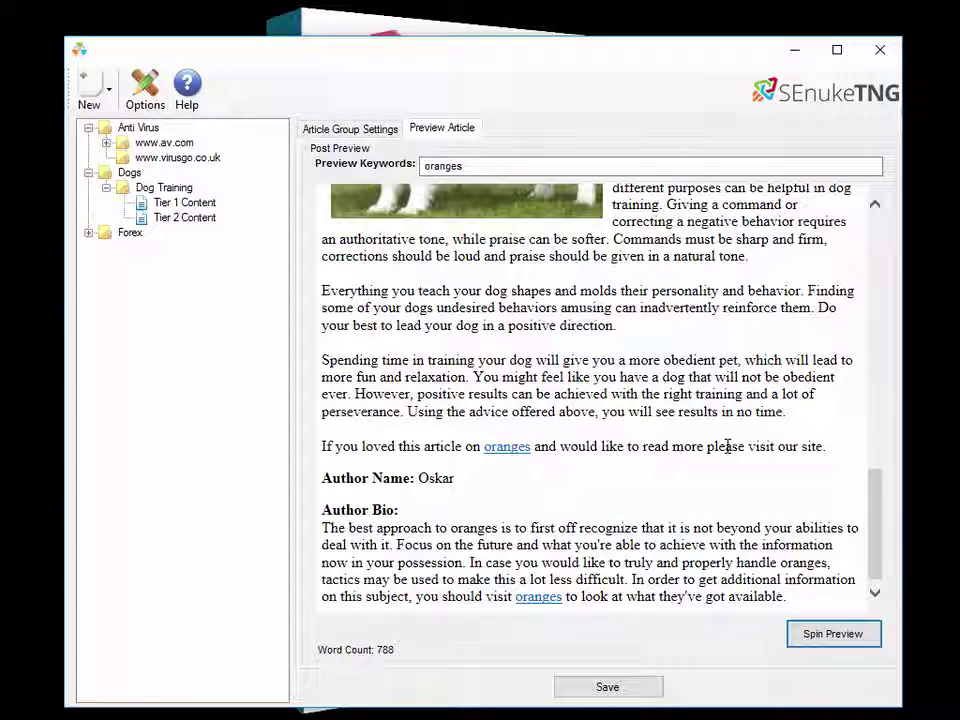
scroll(528, 315, "up", 10)
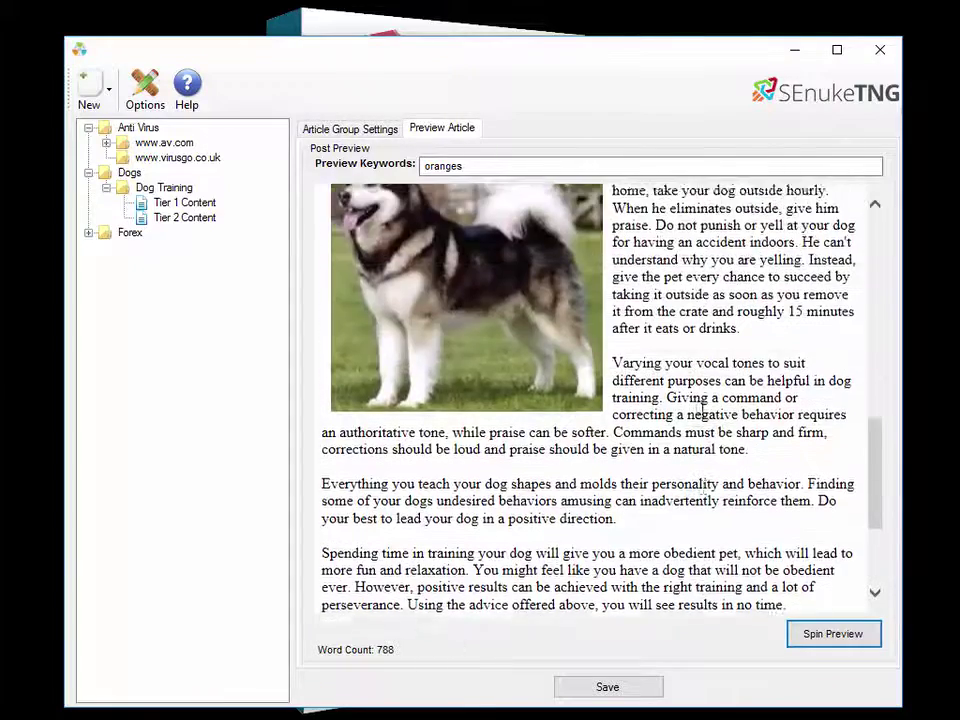
left_click(348, 130)
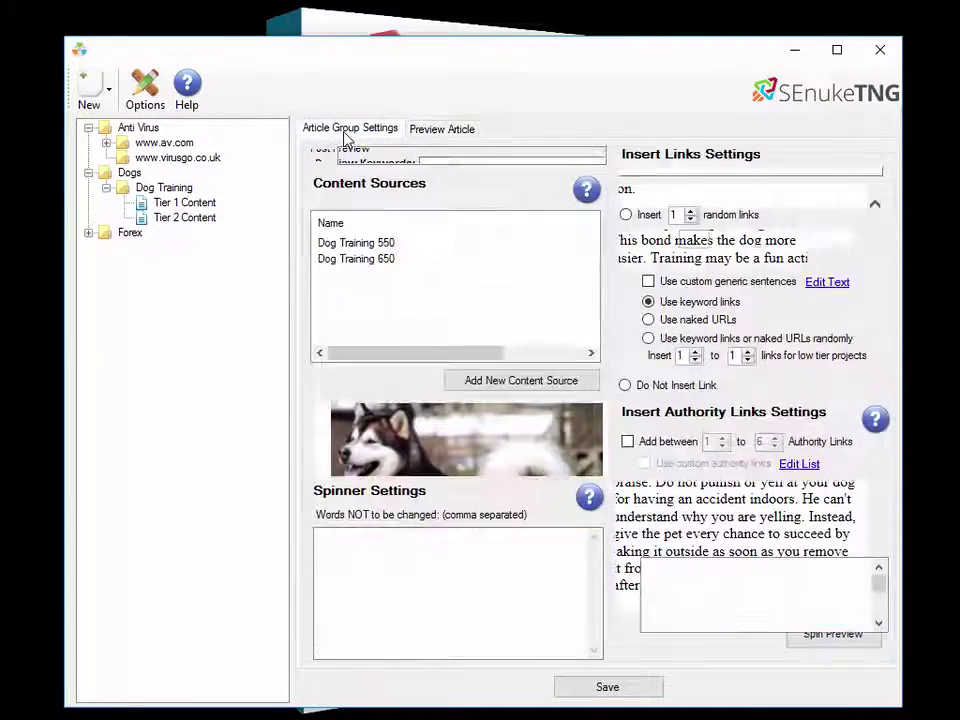
Step: Switch the bottom sentence to naked URLs and spin a preview, checking the closing sentence's 'oranges' link
left_click(648, 319)
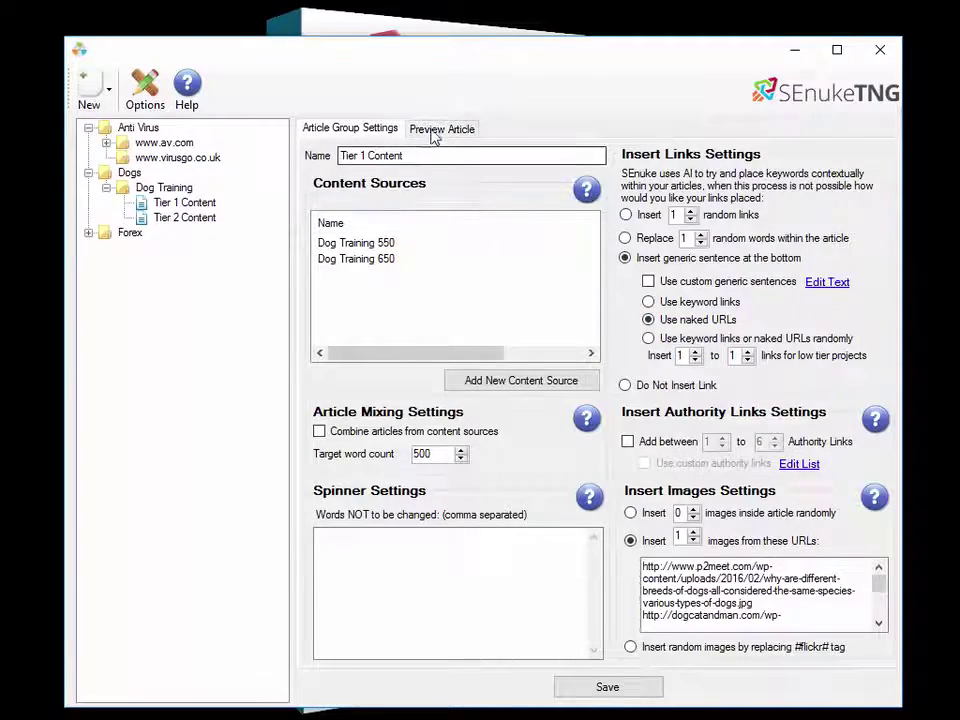
left_click(438, 131)
left_click(821, 634)
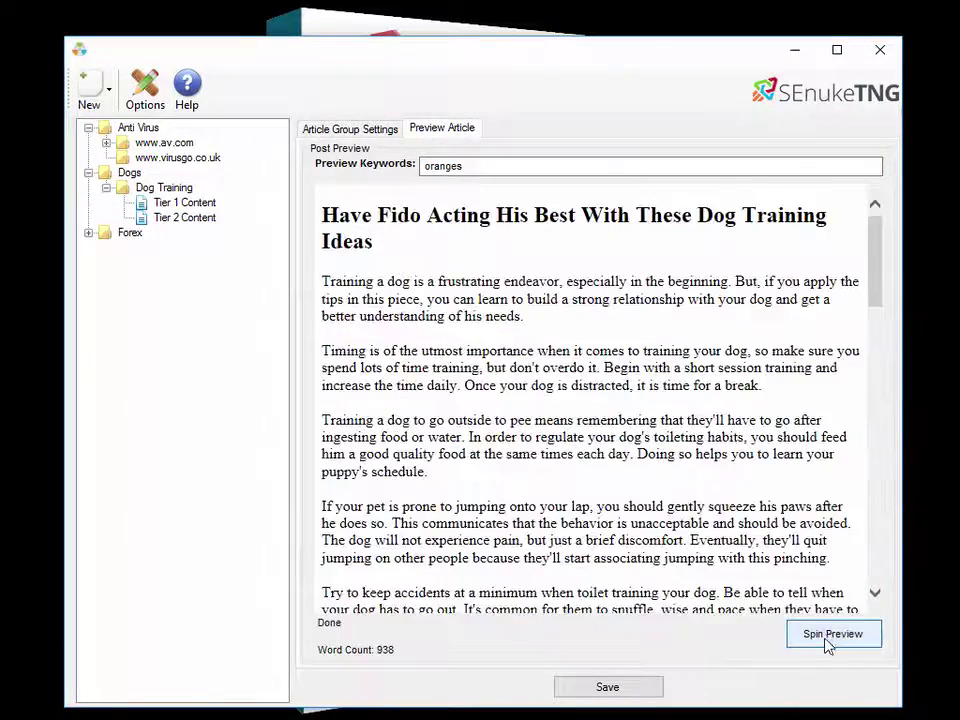
scroll(700, 460, "down", 4)
scroll(698, 462, "down", 15)
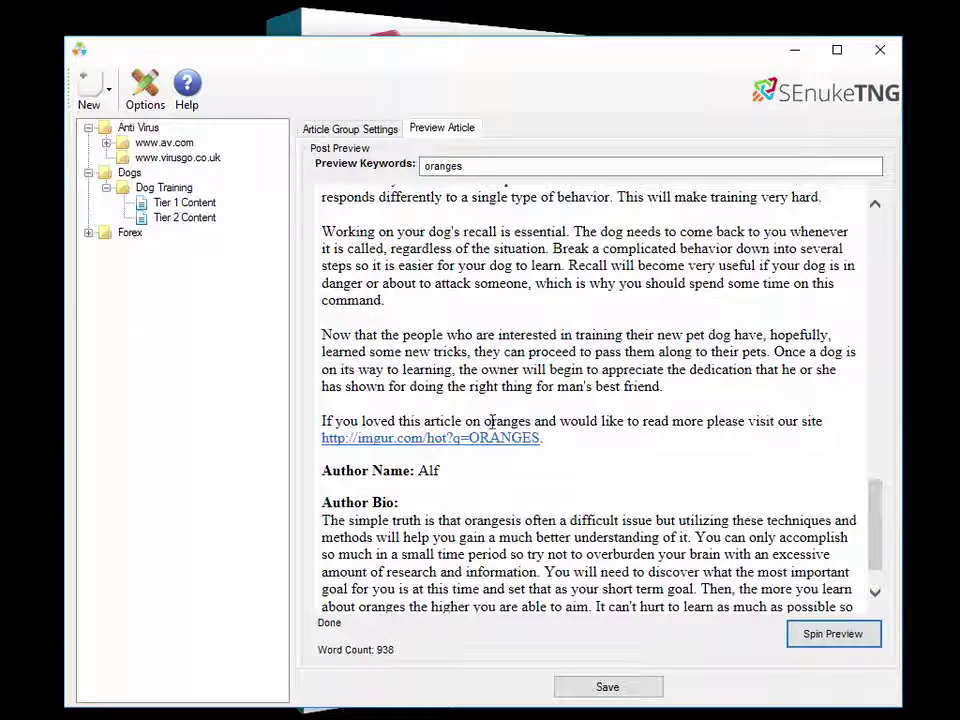
left_click_drag(491, 421, 533, 421)
left_click(569, 427)
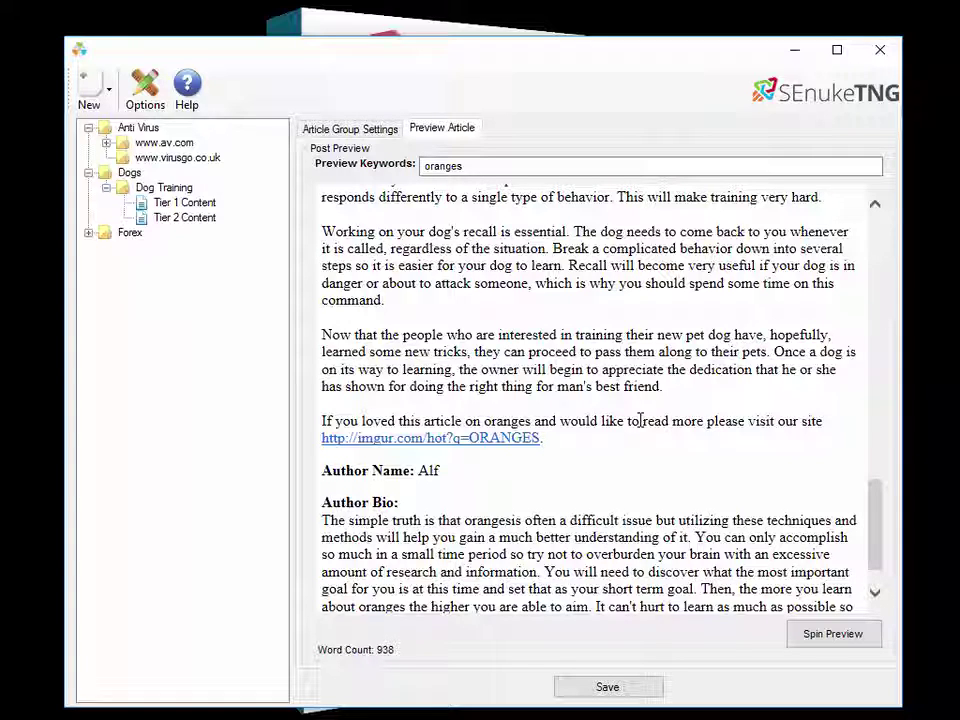
Step: Spin another preview version, scroll through it, and return to the group settings
scroll(640, 421, "up", 8)
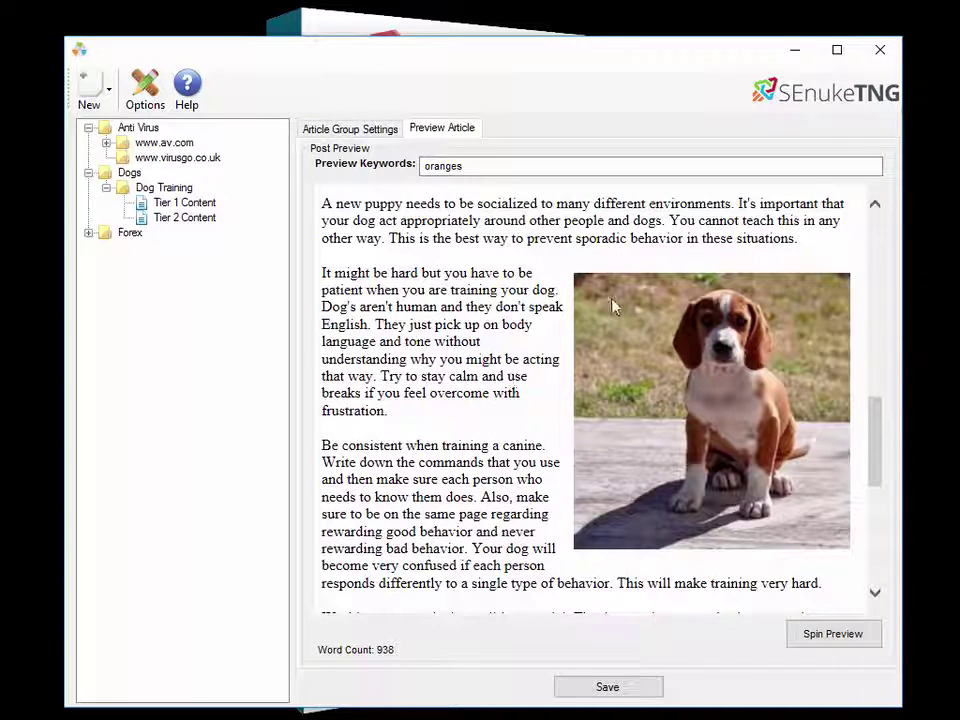
left_click(820, 640)
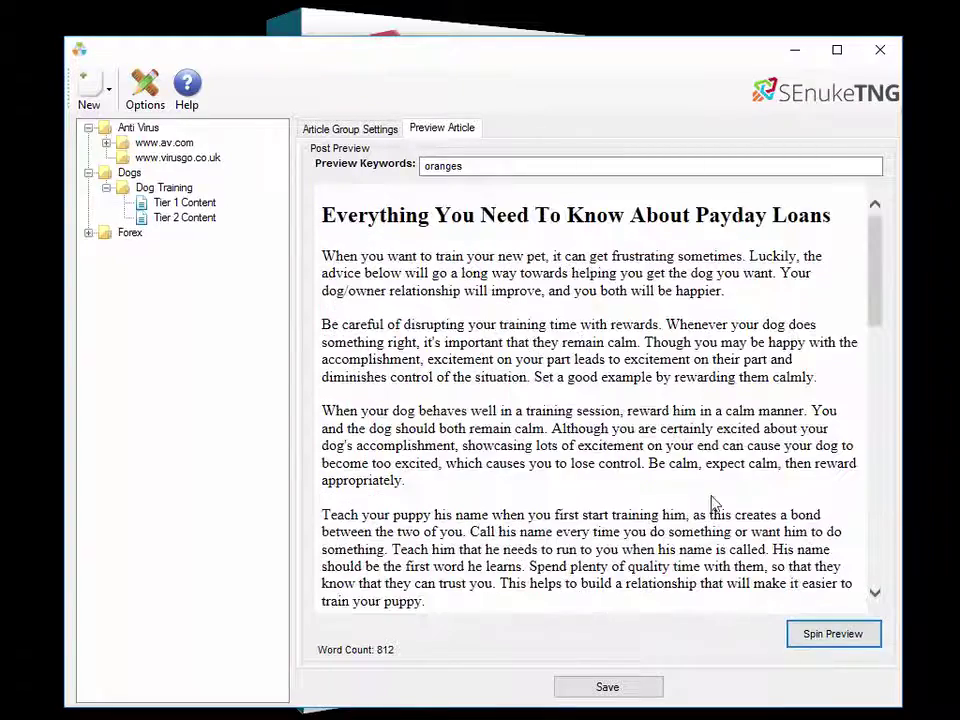
scroll(490, 460, "down", 13)
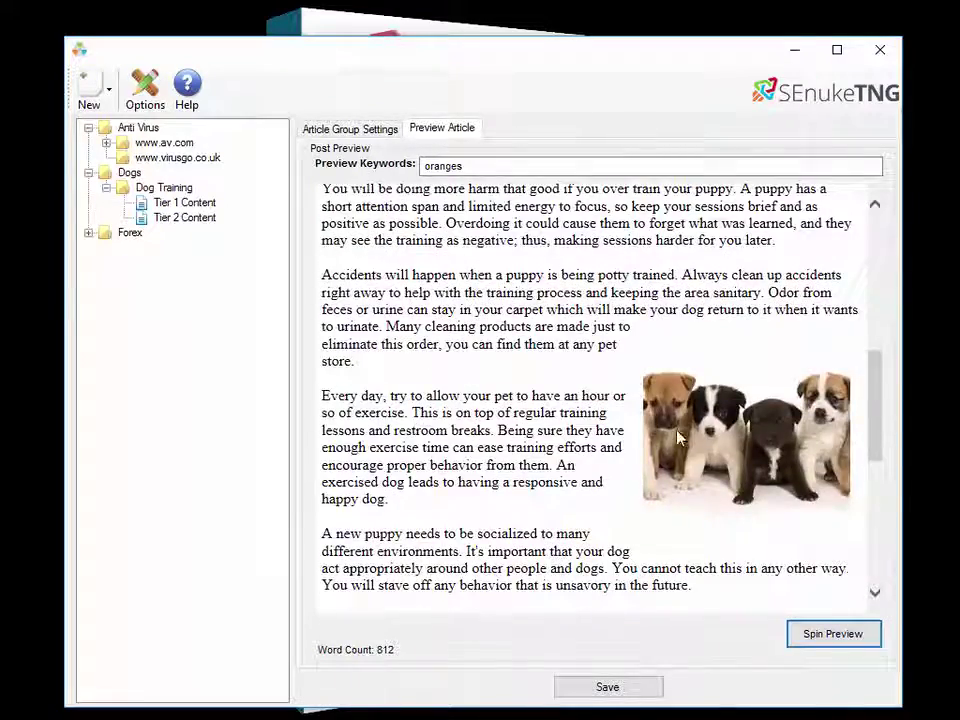
left_click(350, 130)
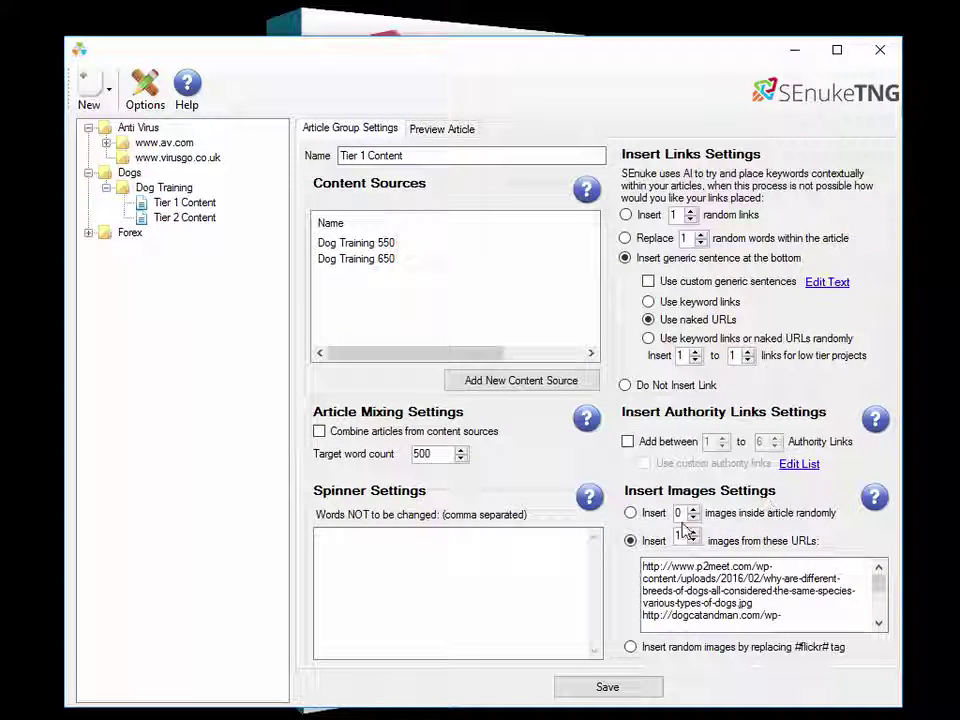
Step: Set 'Insert images inside article randomly' to 1 image and spin a preview to check it
left_click(630, 513)
left_click(693, 509)
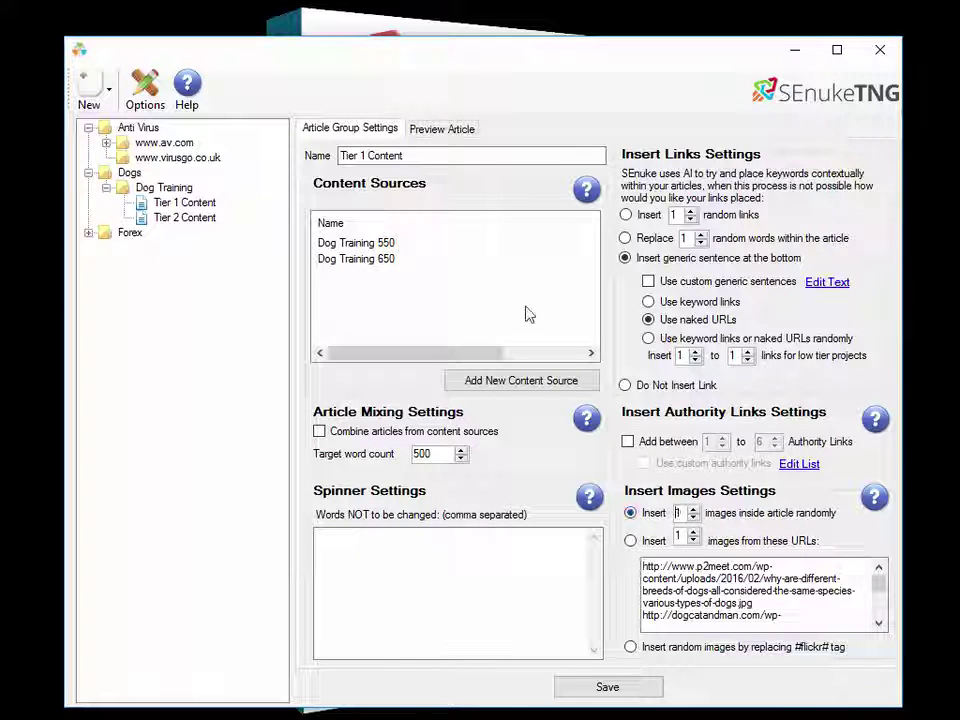
left_click(444, 134)
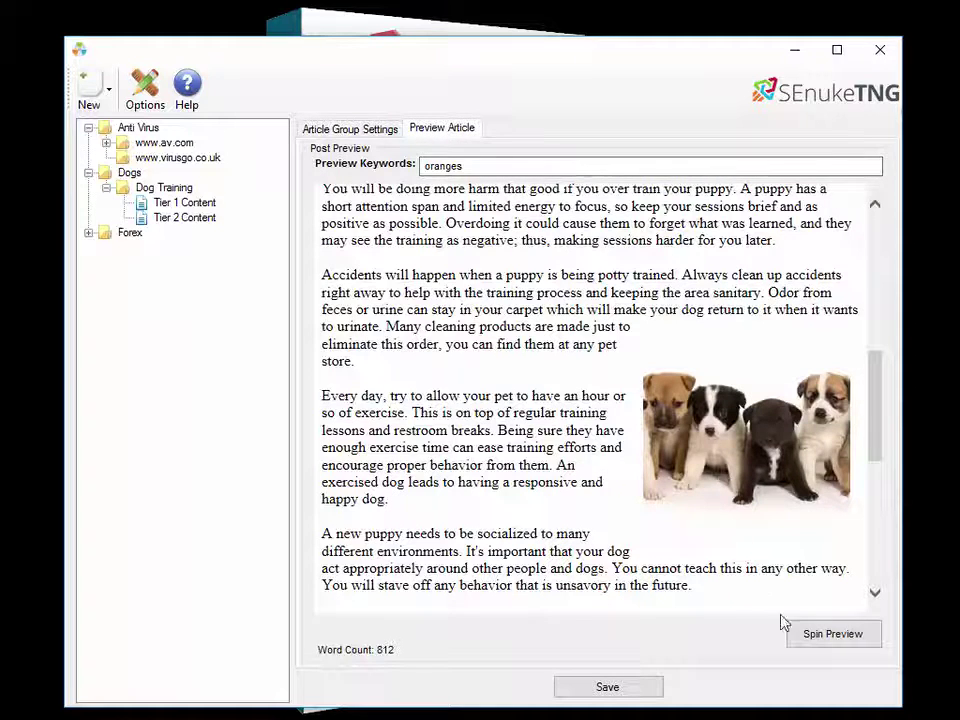
left_click(830, 634)
scroll(595, 403, "down", 10)
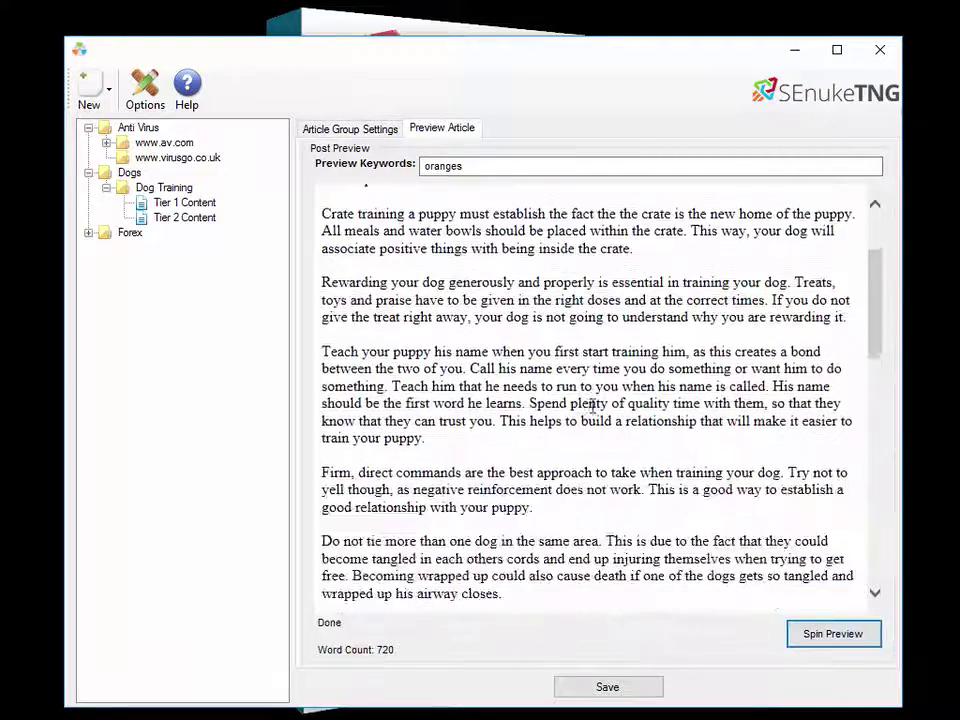
scroll(598, 403, "down", 3)
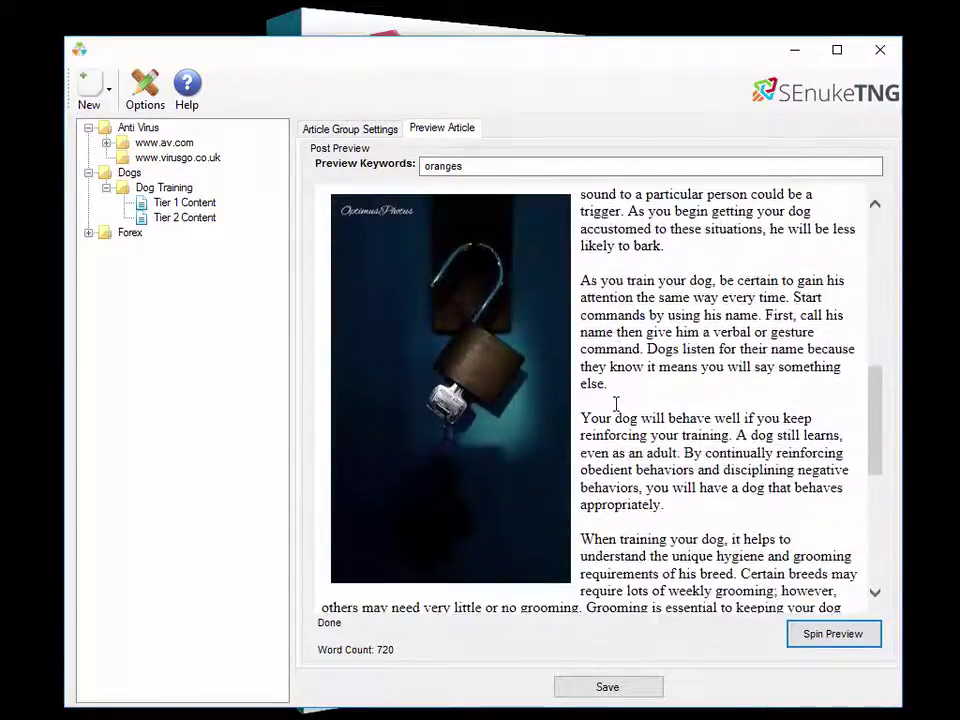
Step: Re-spin the preview to a 681-word article and go back to the group settings
left_click(808, 638)
scroll(617, 403, "down", 10)
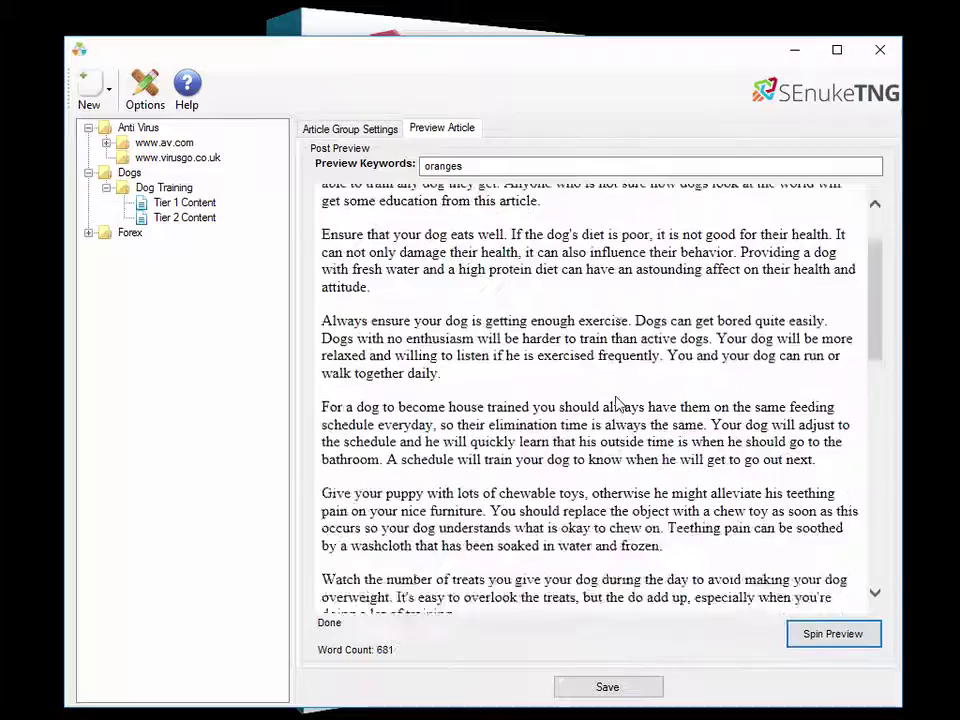
scroll(617, 404, "down", 1)
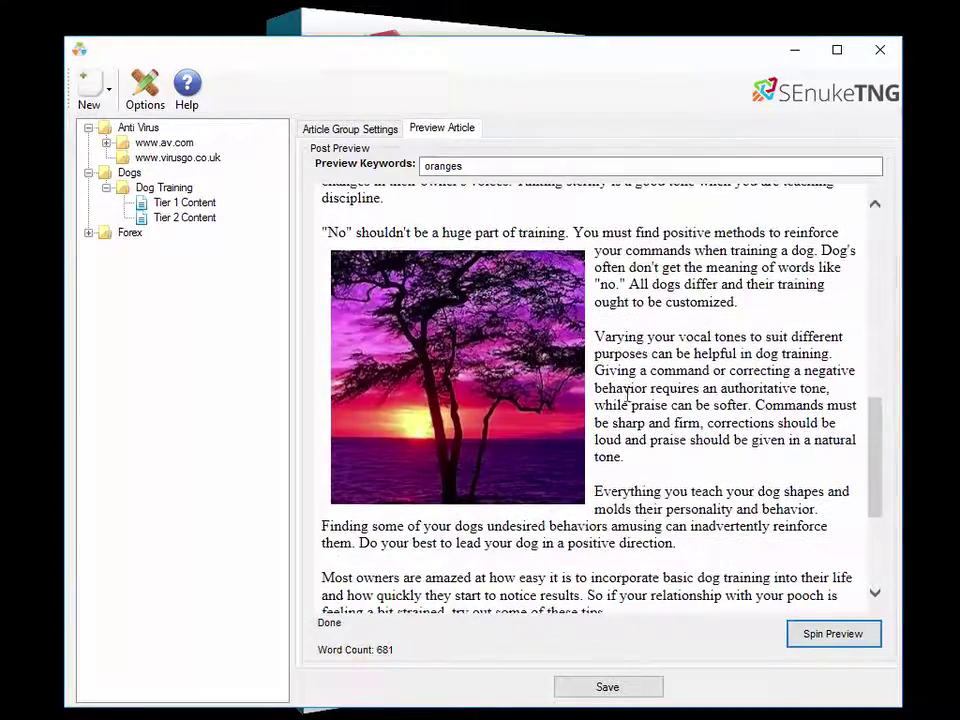
left_click(385, 136)
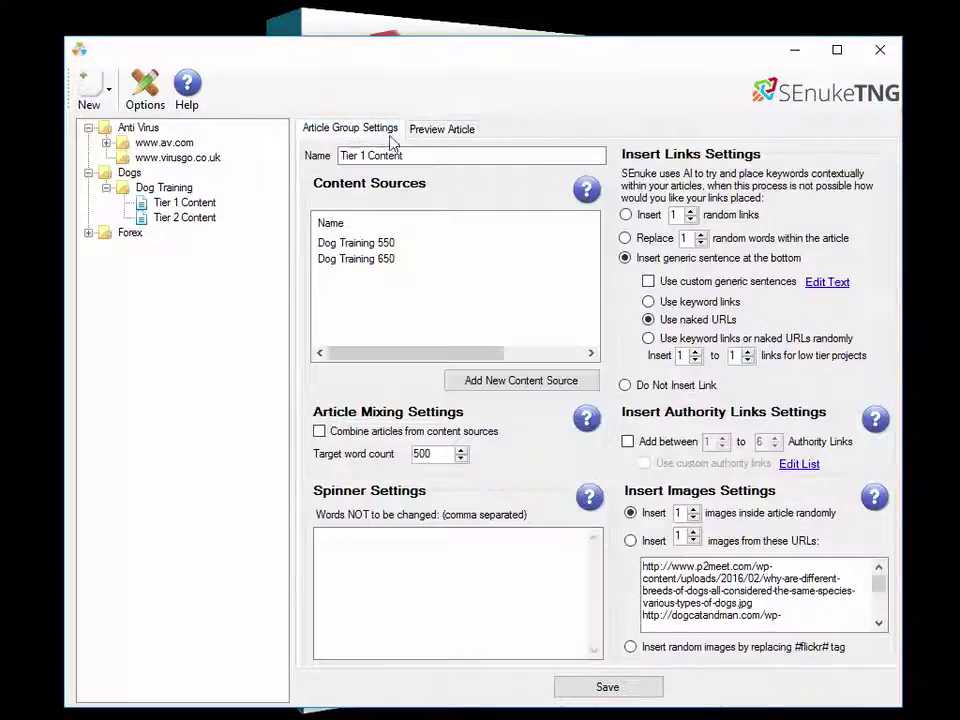
Step: Select 'Insert images from these URLs' and spin a preview article
left_click(630, 540)
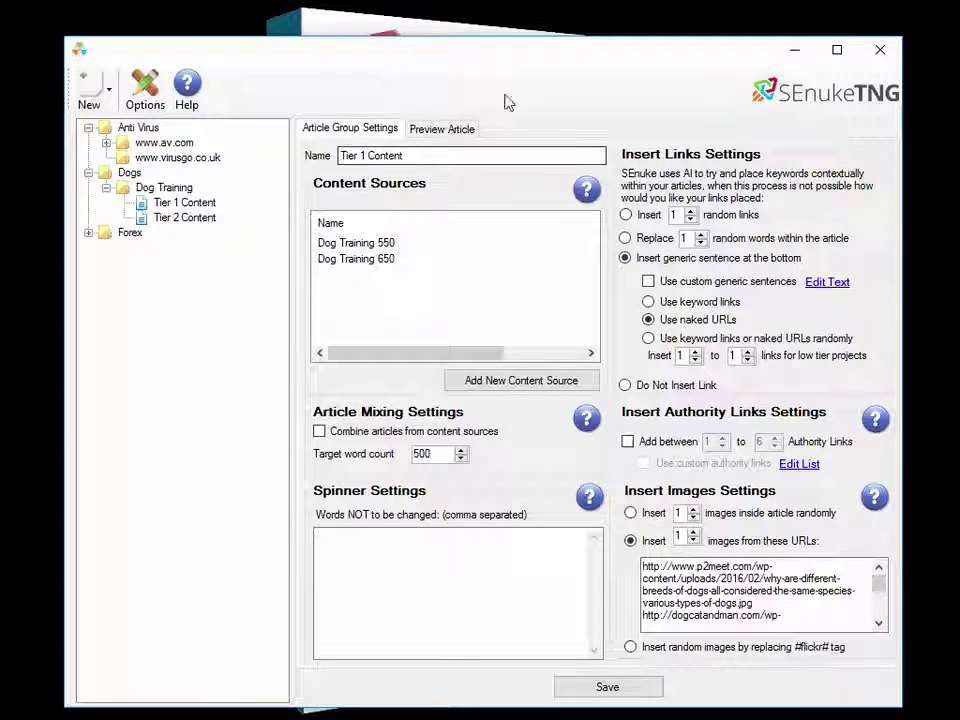
left_click(442, 129)
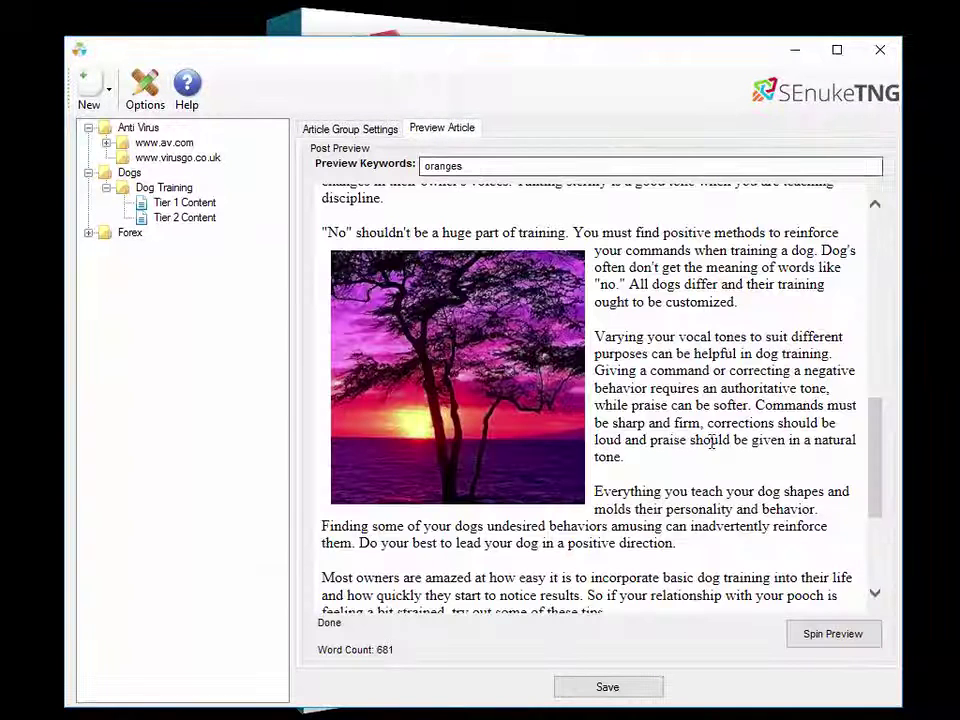
left_click(836, 636)
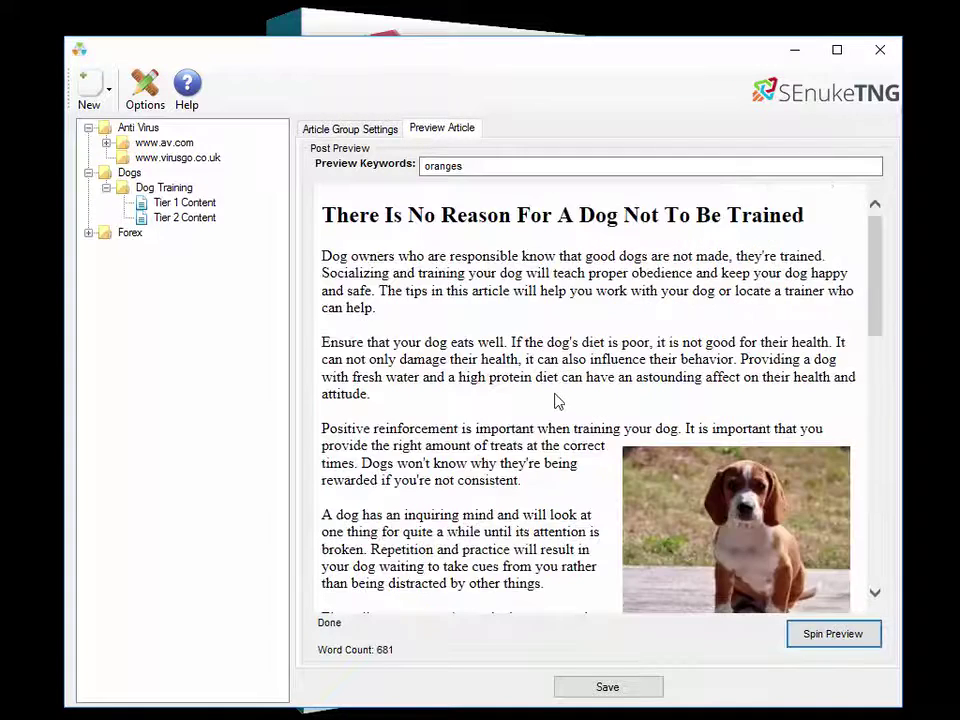
scroll(555, 400, "down", 3)
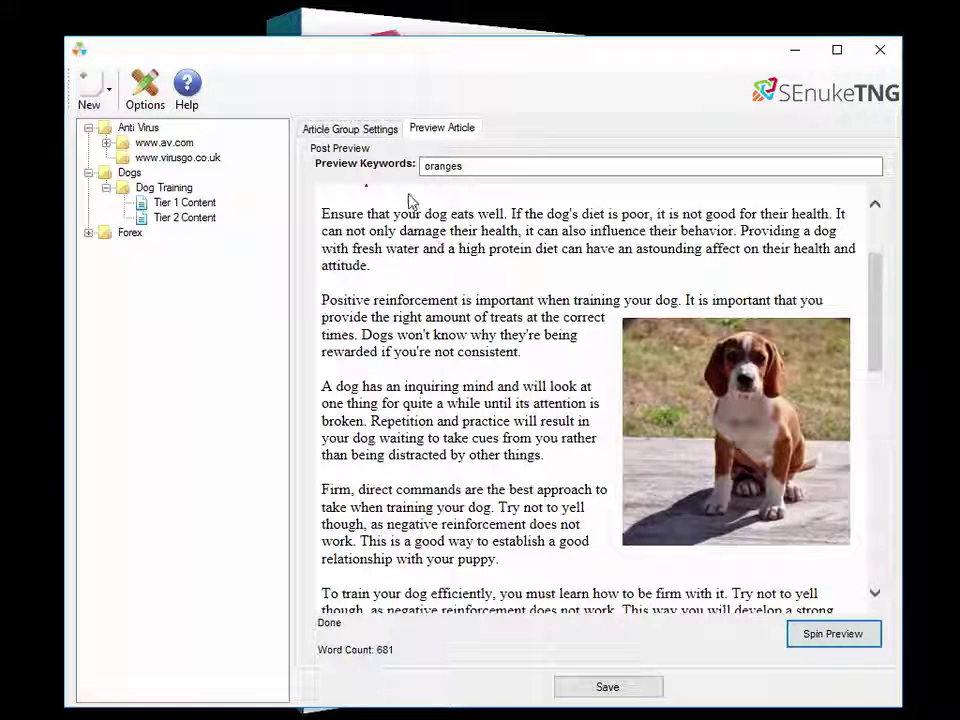
Step: Spin another preview (803 words with images) and return to the group settings
left_click(816, 638)
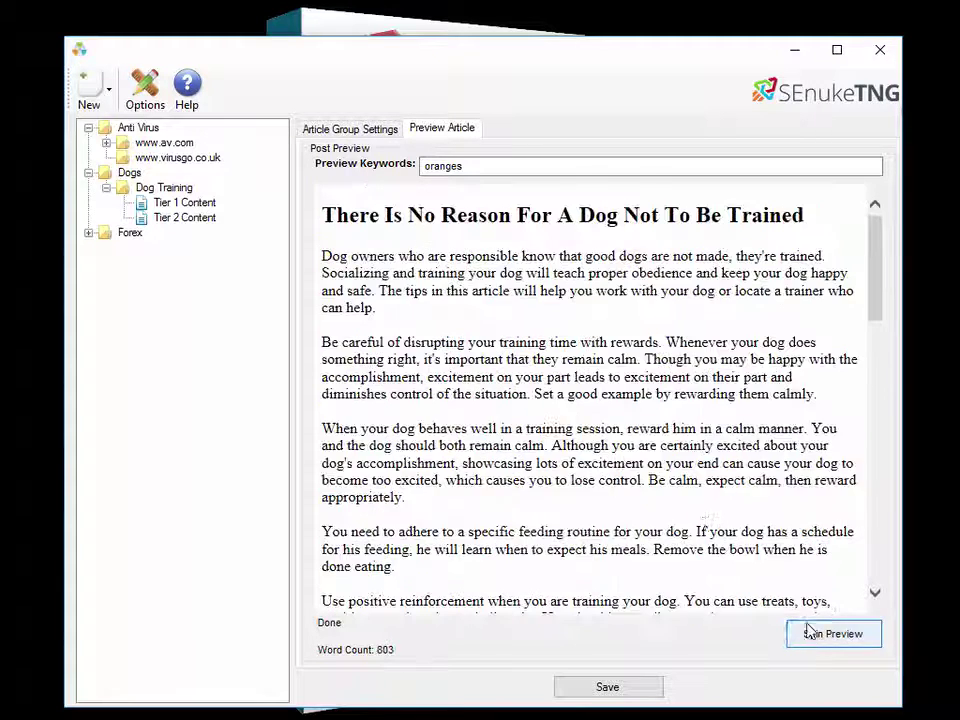
scroll(603, 420, "down", 6)
scroll(600, 425, "down", 2)
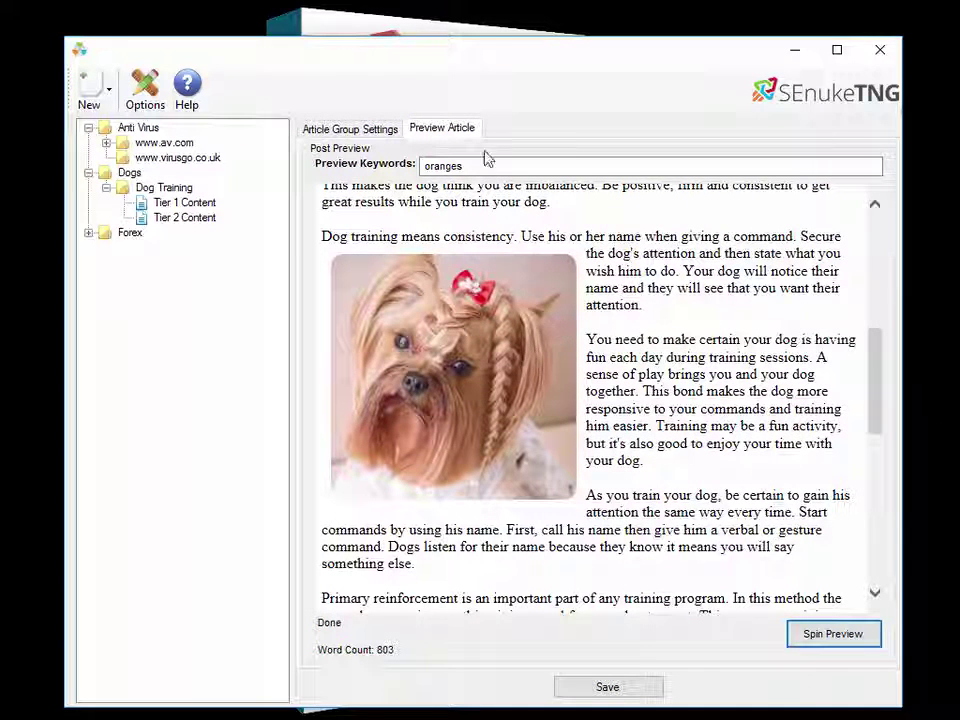
left_click(350, 129)
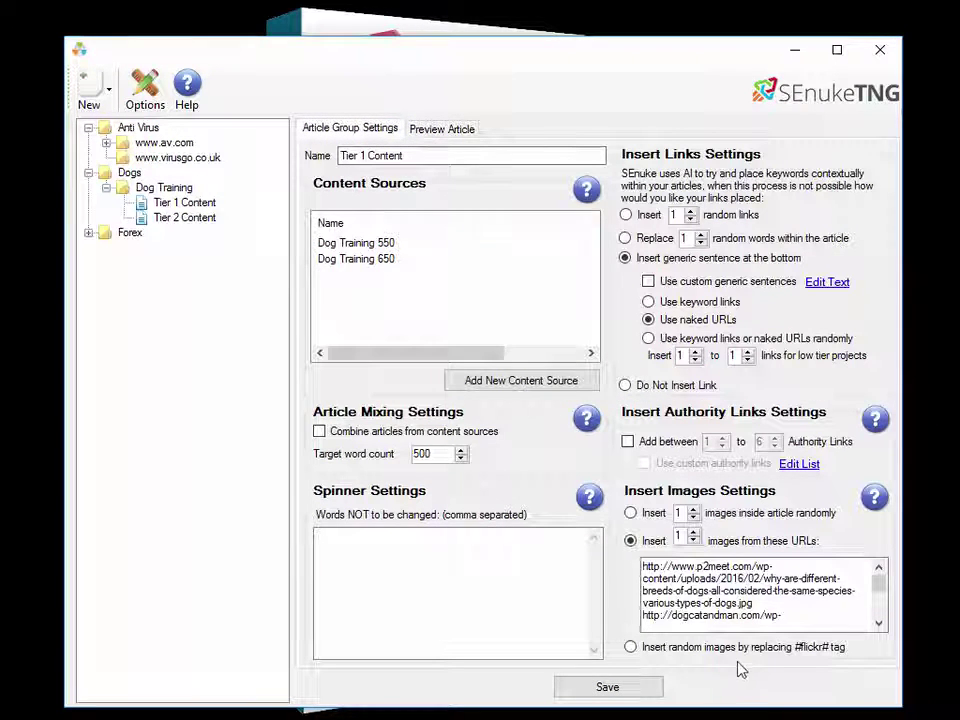